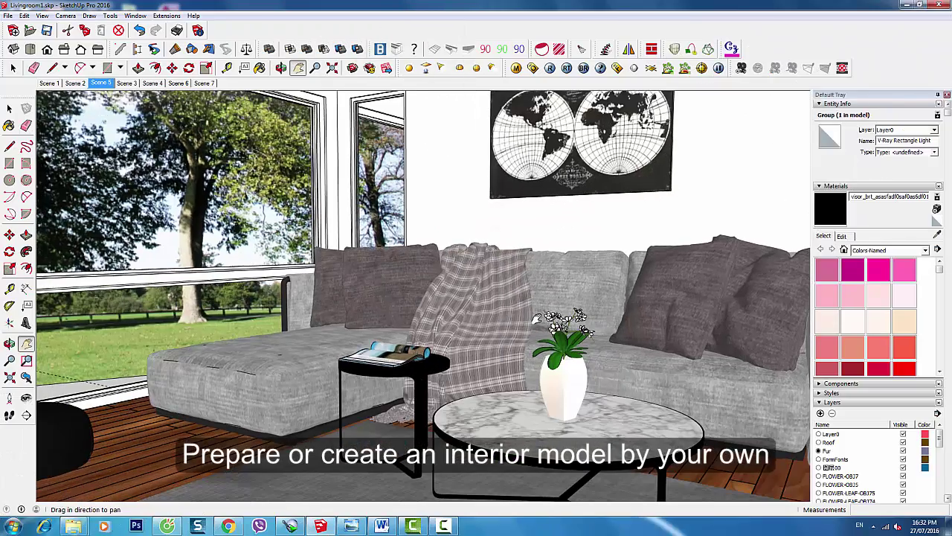
Step through Scenes 1, 2, 5, 3 and 4, ending on the overhead house view.
mouse_move(534, 318)
left_mouse_down()
mouse_move(395, 380)
mouse_move(543, 319)
mouse_move(262, 296)
left_mouse_up()
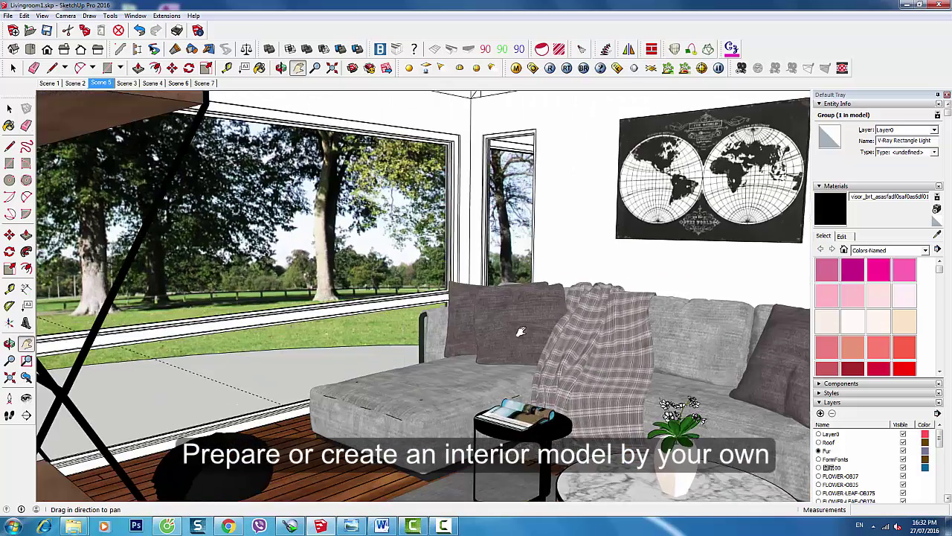
mouse_move(262, 296)
middle_mouse_down()
mouse_move(264, 321)
mouse_move(471, 280)
mouse_move(374, 315)
mouse_move(536, 315)
mouse_move(272, 209)
middle_mouse_up()
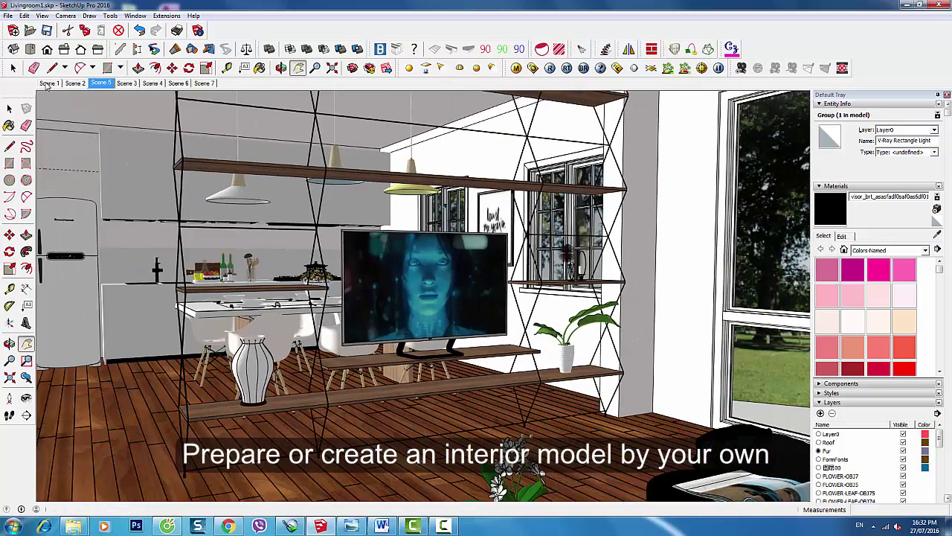
left_click(49, 83)
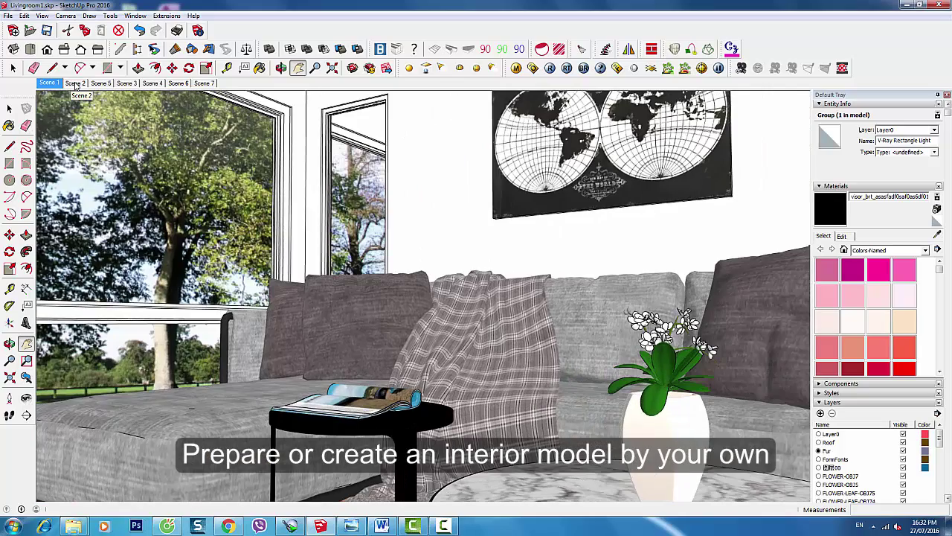
left_click(75, 82)
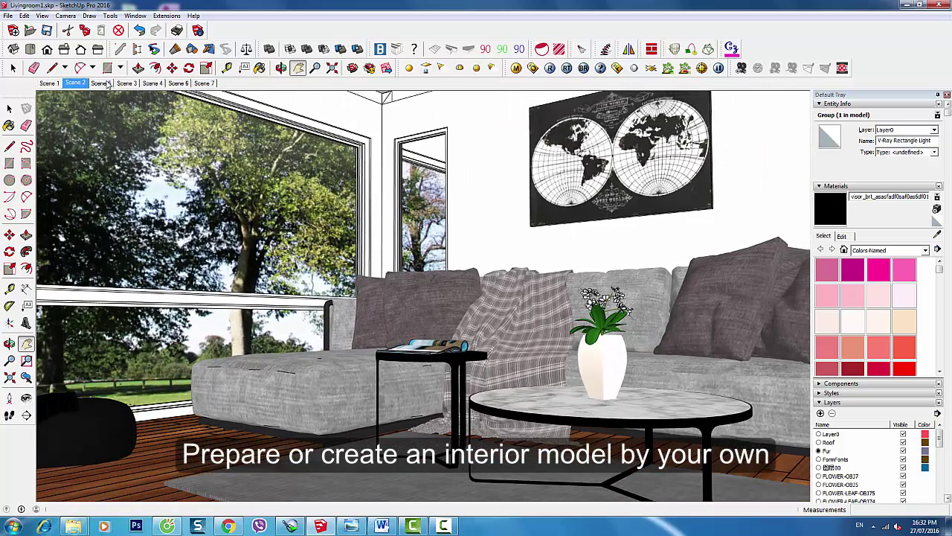
left_click(101, 83)
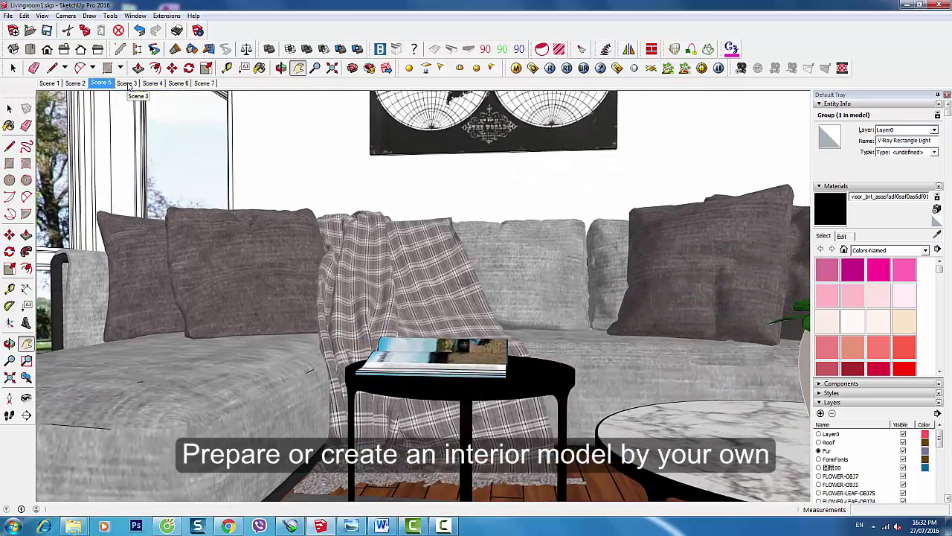
left_click(128, 83)
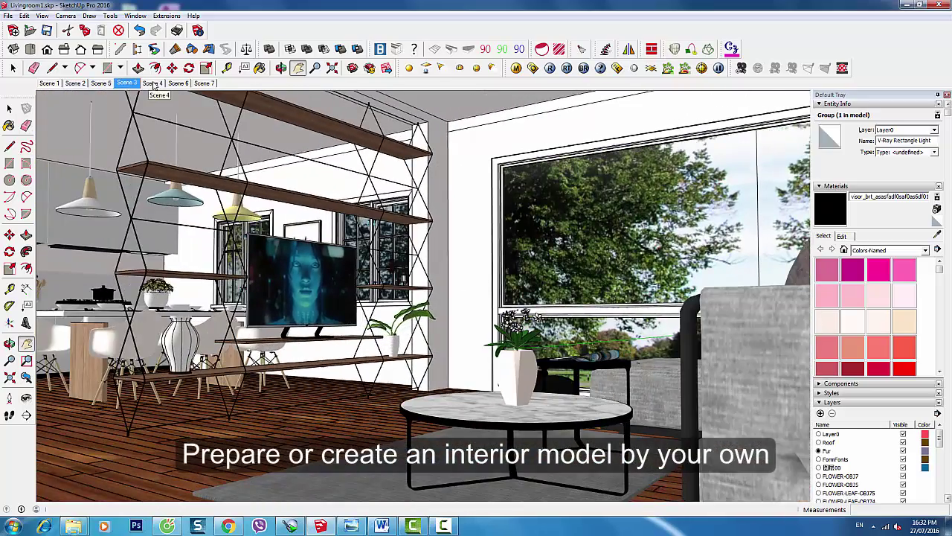
left_click(153, 83)
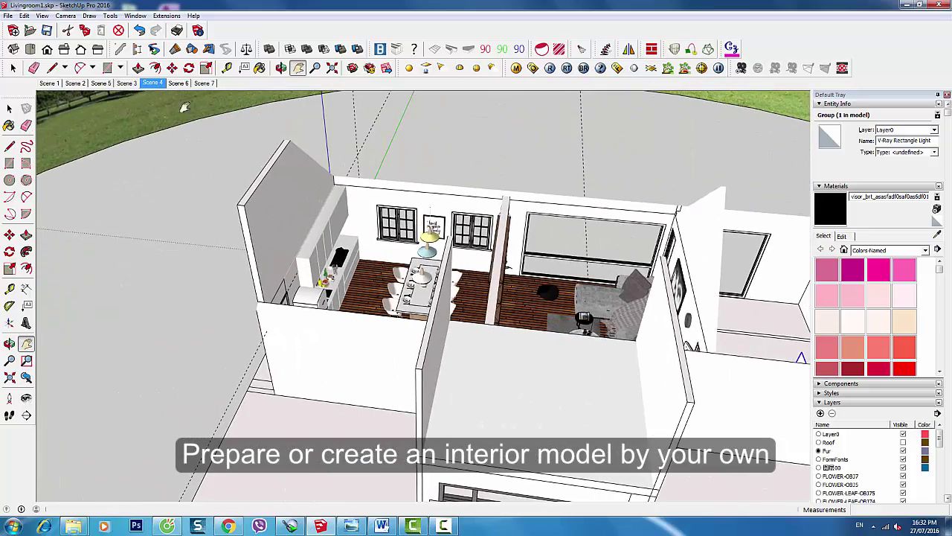
Orbit, pan and zoom the overhead view down into the living room toward the dining table.
middle_click_drag(618, 331, 603, 374)
middle_click_drag(622, 422, 526, 372, "shift")
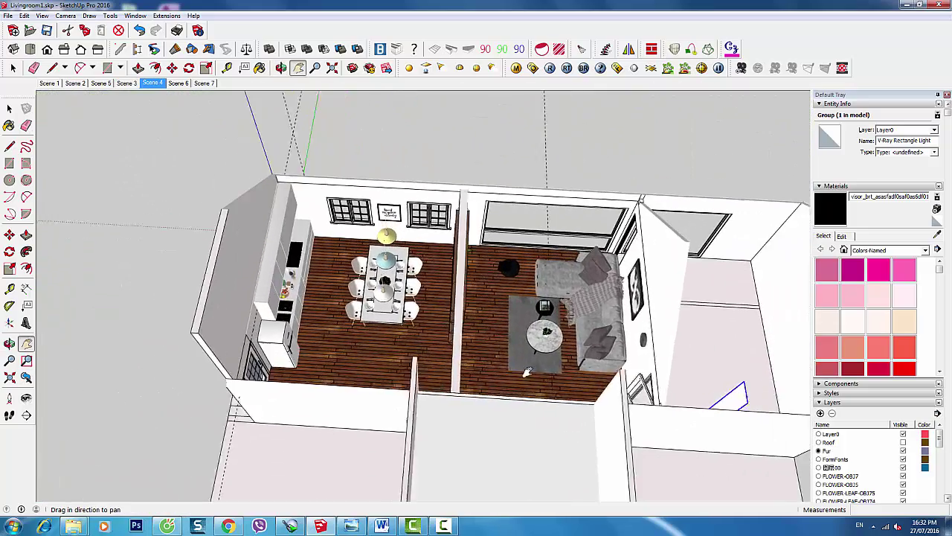
scroll(510, 331, "up", 3)
scroll(510, 331, "up", 3)
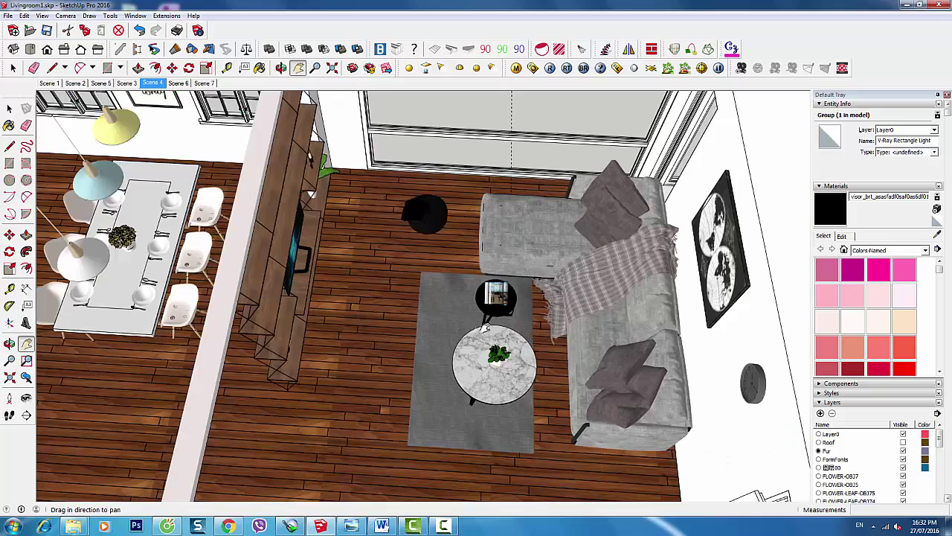
mouse_move(510, 331)
middle_mouse_down()
mouse_move(677, 336)
mouse_move(583, 384)
middle_mouse_up()
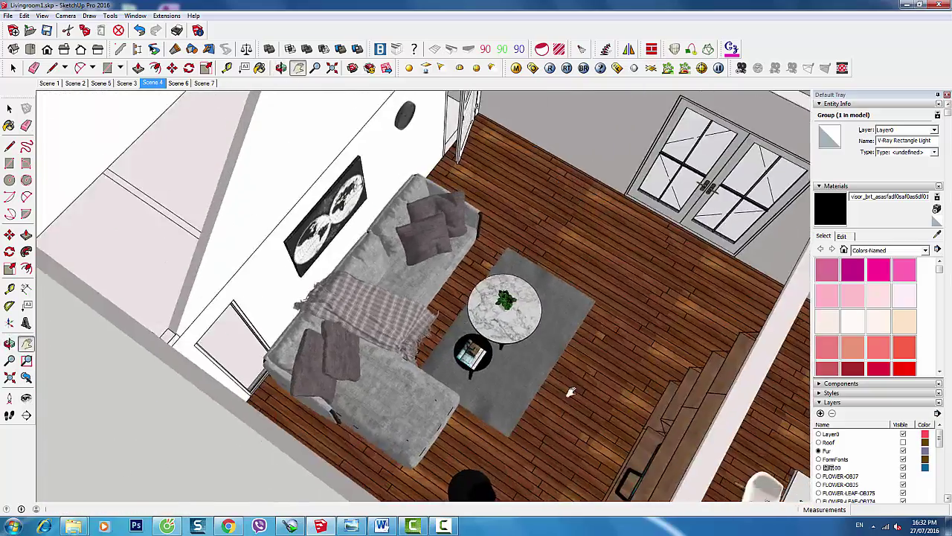
mouse_move(583, 384)
middle_mouse_down()
mouse_move(532, 359)
mouse_move(610, 376)
mouse_move(180, 113)
middle_mouse_up()
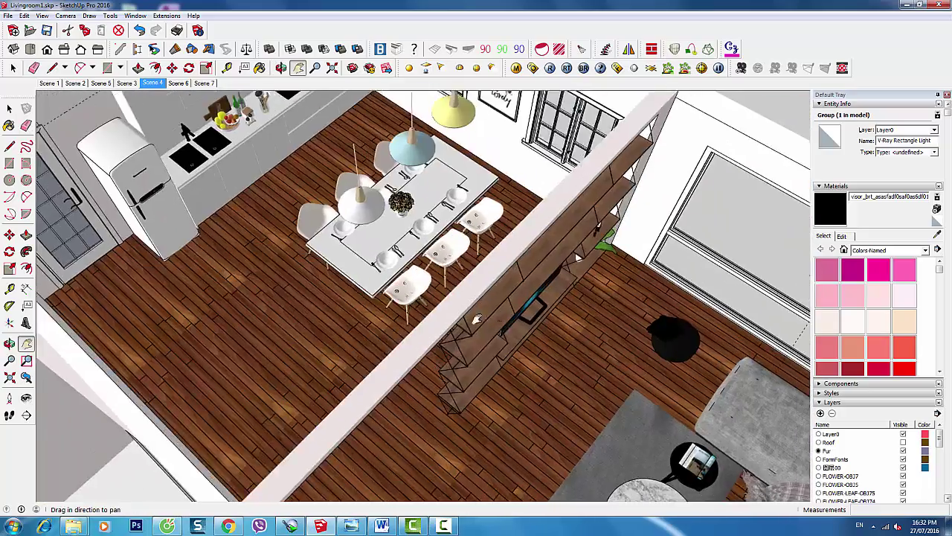
Preview Scene 6 and Scene 7 of the dining table, then return to Scene 5's sofa close-up.
left_click(180, 83)
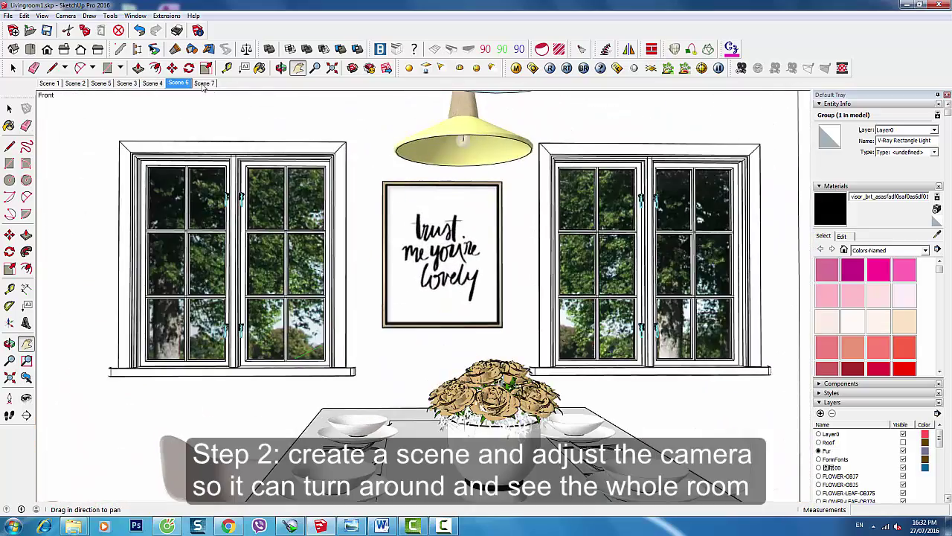
left_click(204, 83)
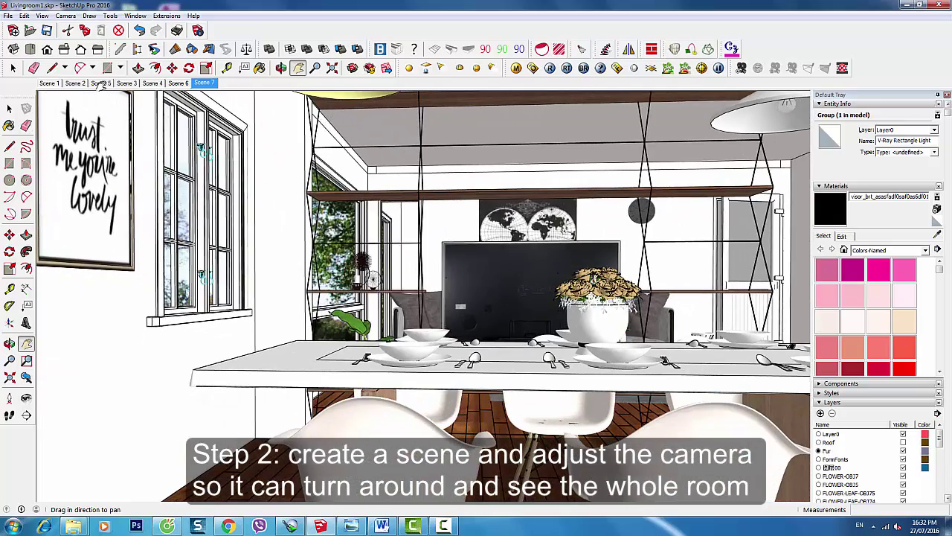
left_click(101, 83)
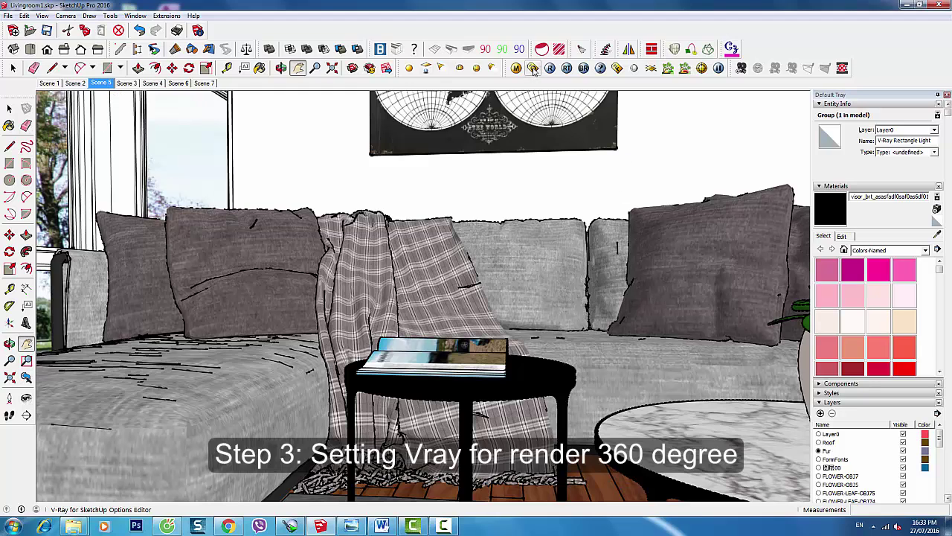
In the V-Ray option editor's Camera rollout, set the camera type to Spherical.
left_click(534, 68)
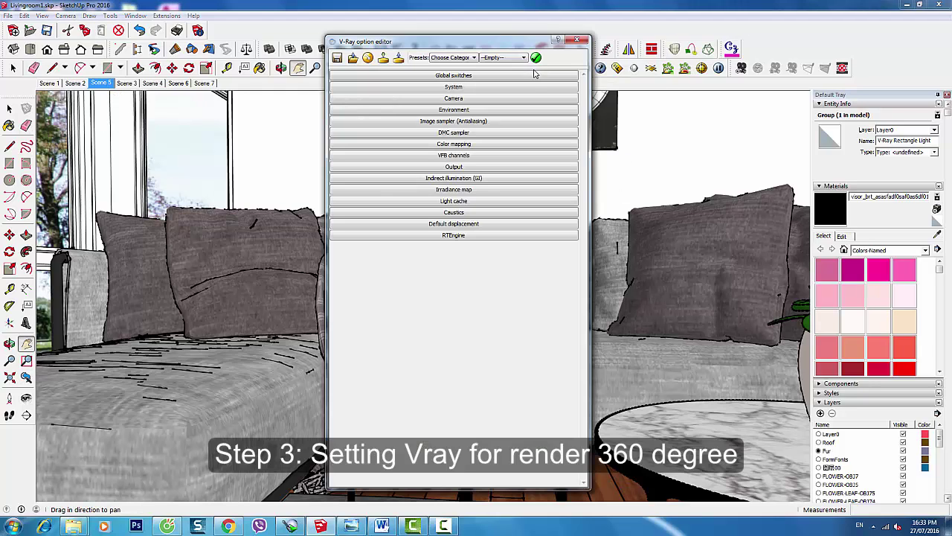
left_click(472, 99)
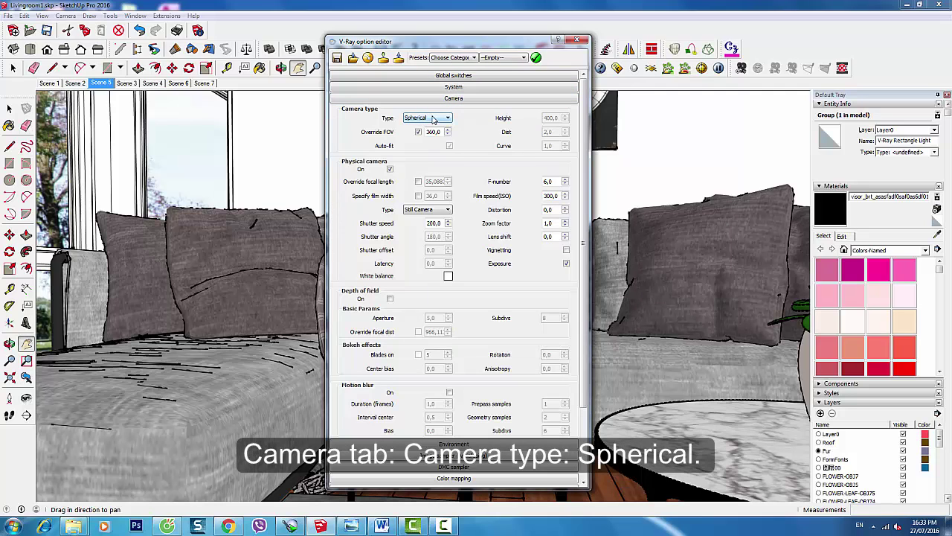
left_click(433, 119)
left_click(431, 128)
left_click(428, 119)
left_click(428, 128)
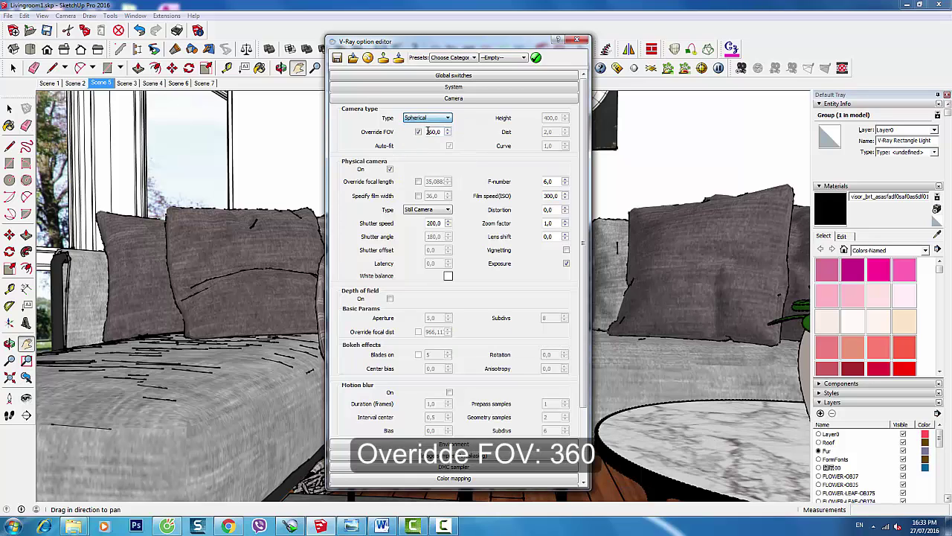
left_click(429, 131)
Override the camera field of view to 360° and collapse the Camera rollout.
left_click_drag(444, 131, 417, 133)
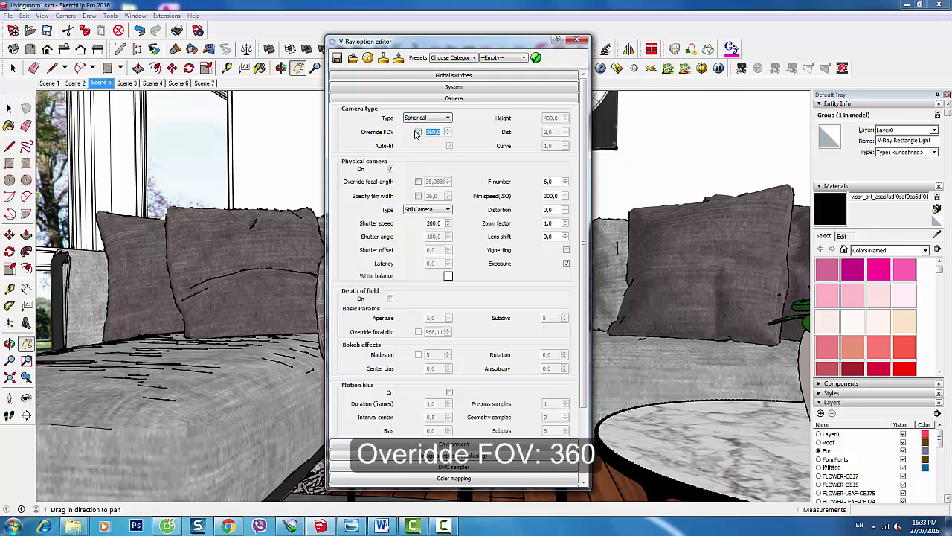
type("45")
left_click_drag(436, 134, 404, 138)
key("Return")
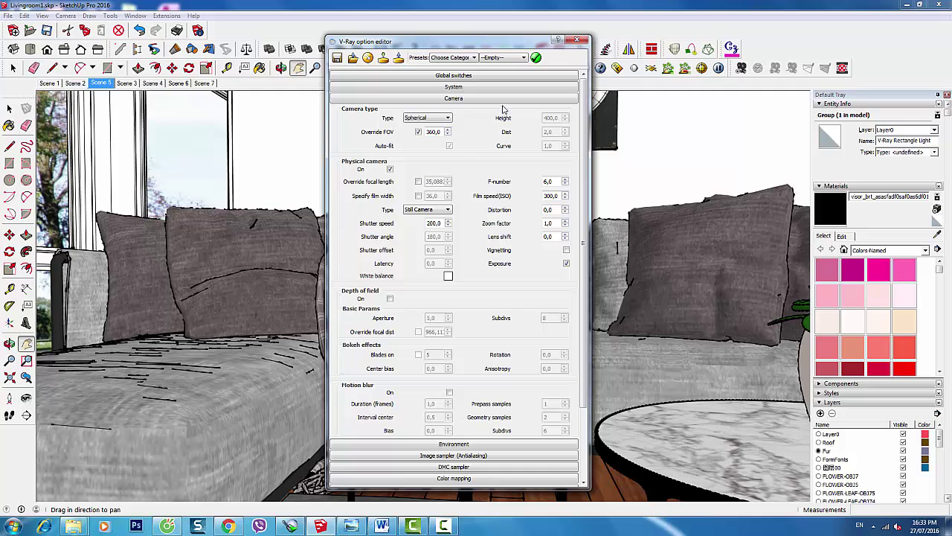
left_click(471, 99)
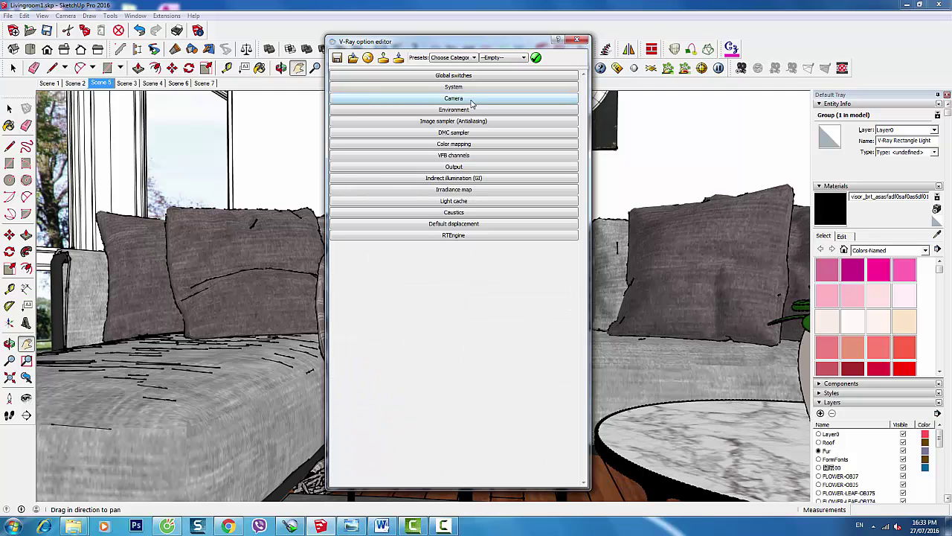
Set the V-Ray output size to 3000 × 1500 with the aspect ratio locked at 2:1.
left_click(469, 168)
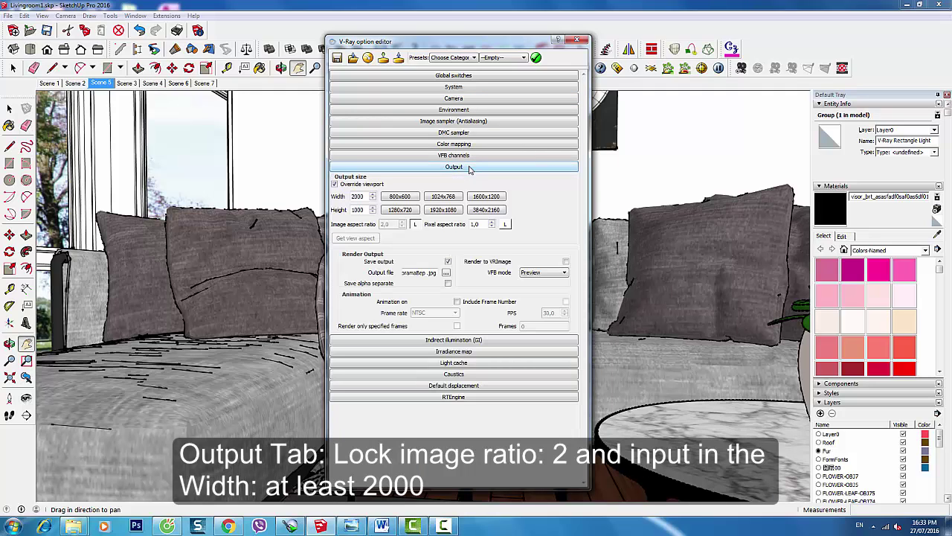
left_click(415, 224)
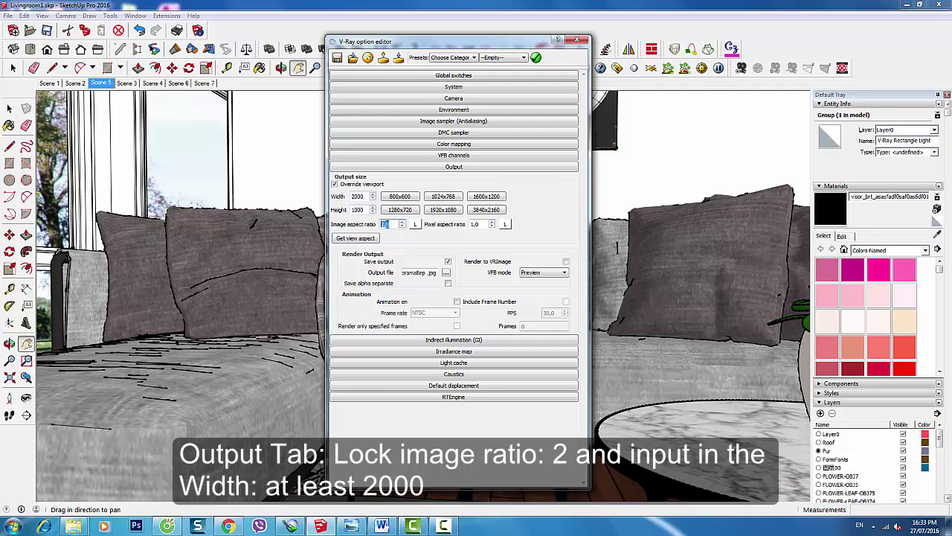
left_click(416, 224)
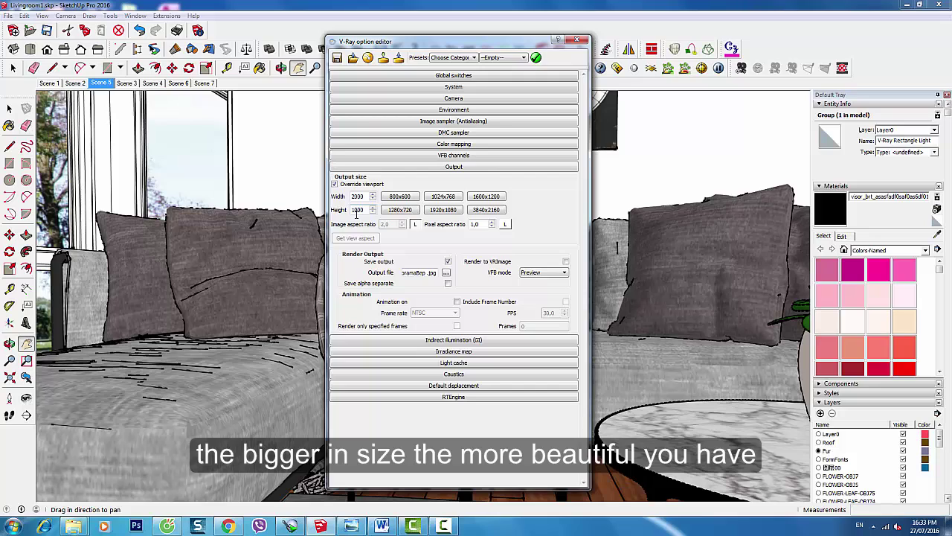
left_click_drag(369, 196, 339, 200)
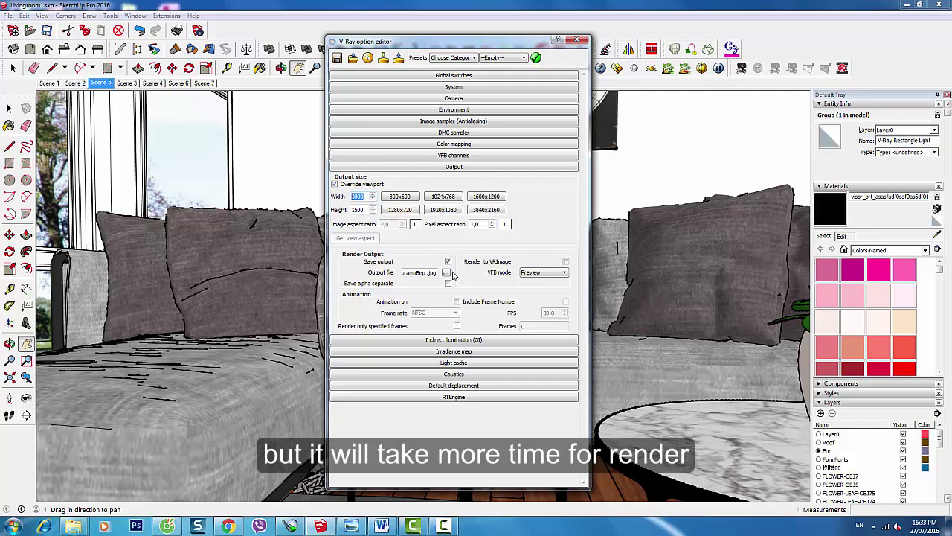
left_click(459, 168)
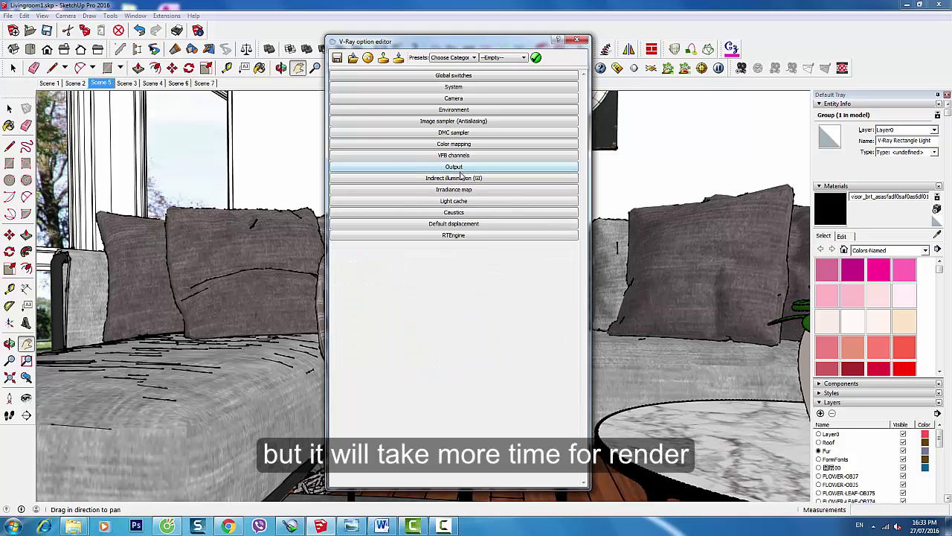
Close the option editor, render the living-room panorama, then close the frame buffer window.
left_click(576, 40)
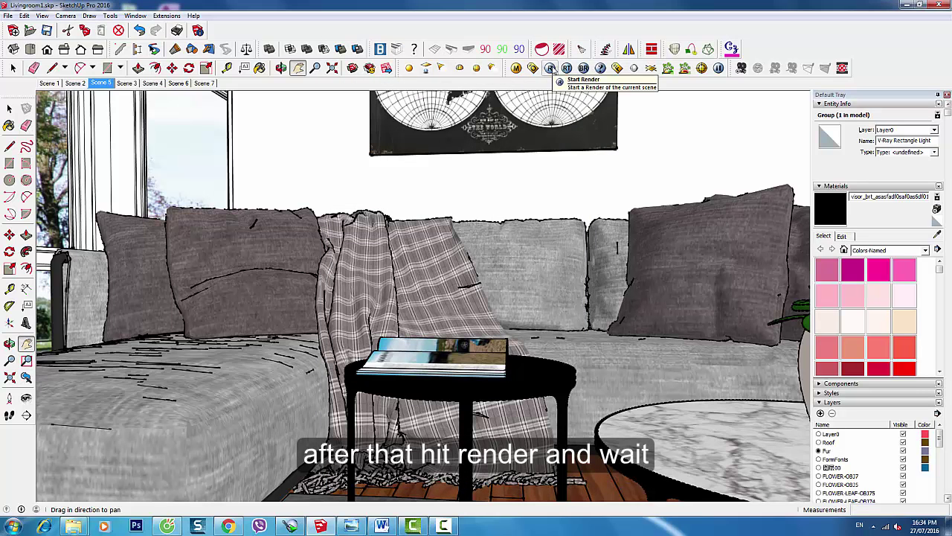
left_click(551, 69)
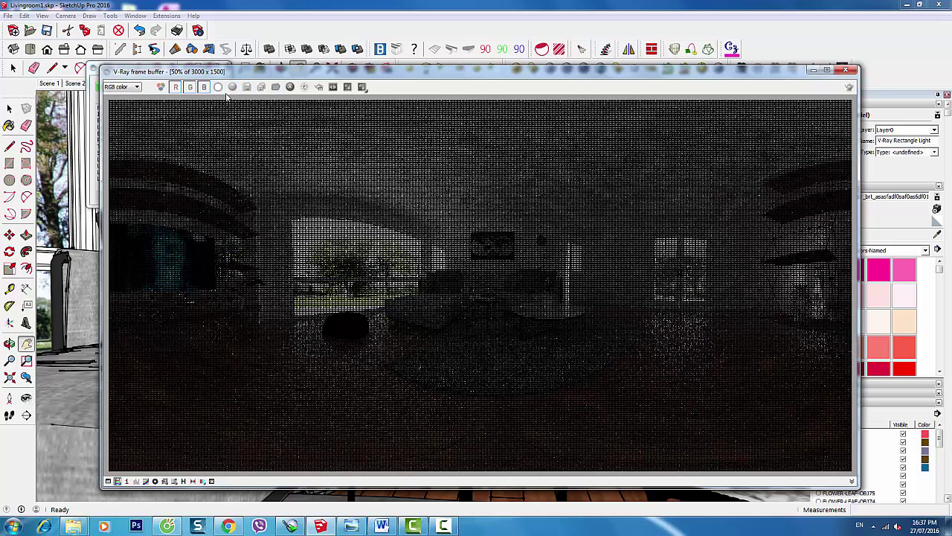
left_click(845, 69)
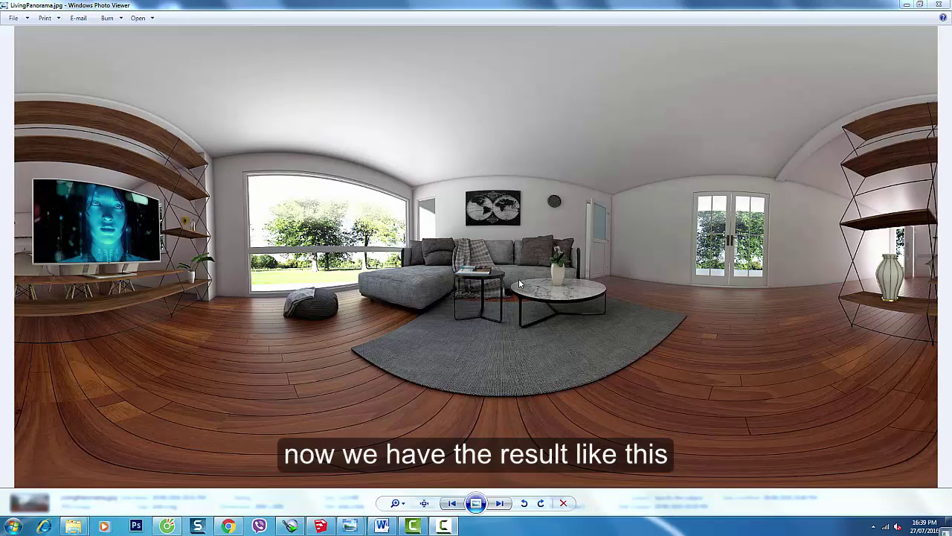
scroll(518, 278, "up", 3)
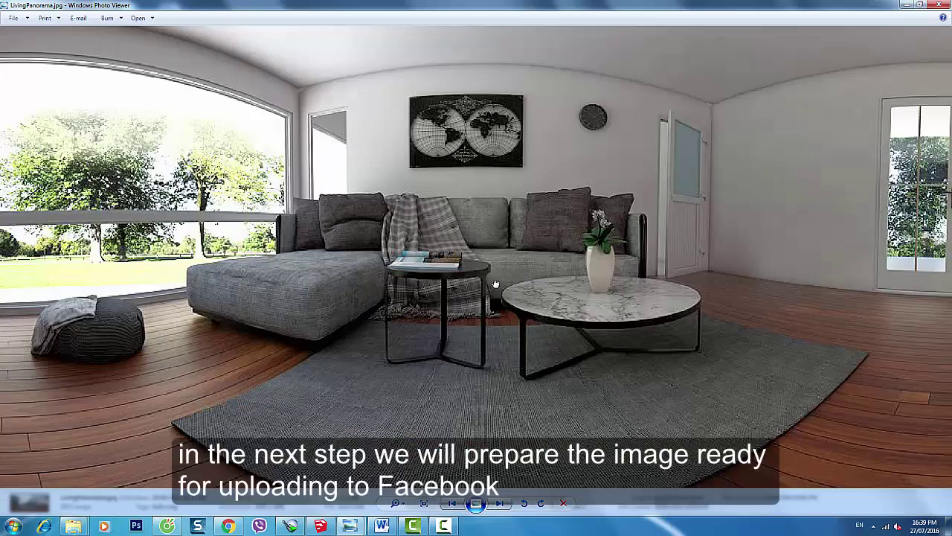
mouse_move(495, 284)
left_mouse_down()
mouse_move(361, 272)
mouse_move(511, 274)
left_mouse_up()
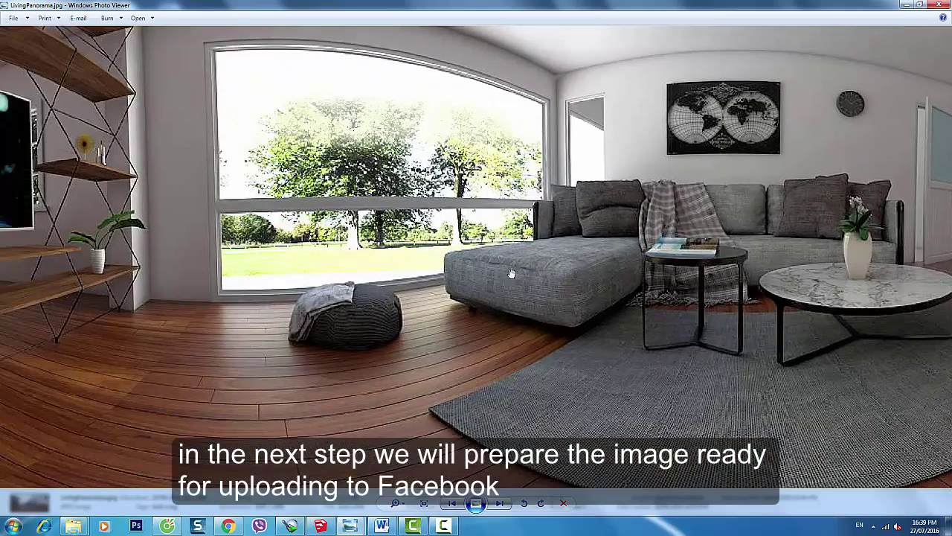
scroll(520, 242, "down", 2)
scroll(526, 238, "down", 2)
scroll(526, 240, "down", 1)
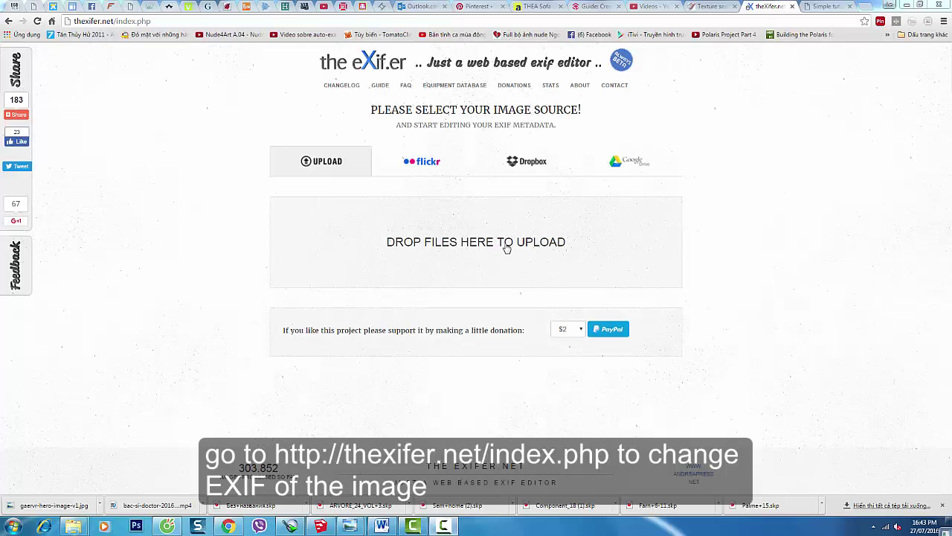
Upload LivingPanorama.jpg to theXifer.net through the Open dialog.
left_click(510, 247)
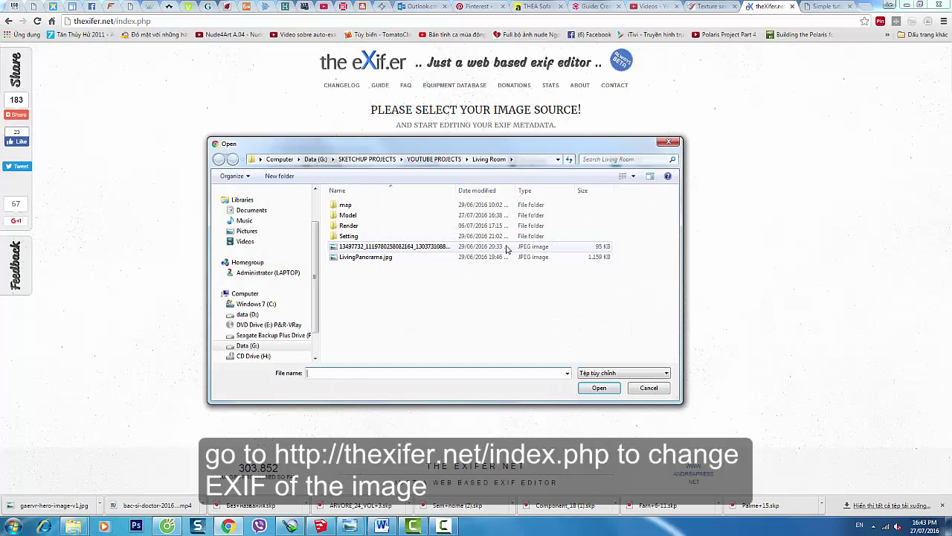
left_click(365, 256)
left_click(599, 388)
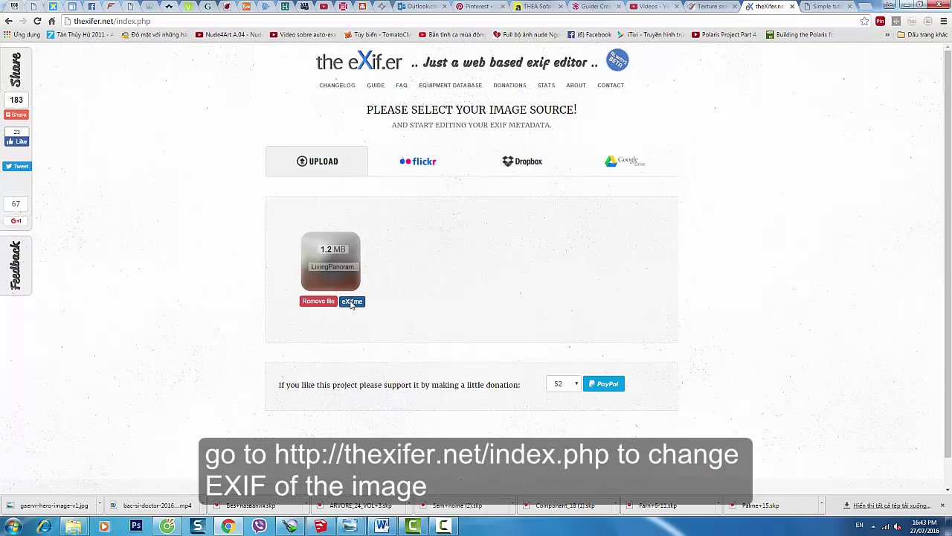
In eXif.me, tag the panorama with Make 'Ricoh' and Model 'Ricoh Theta S' and apply.
left_click(353, 302)
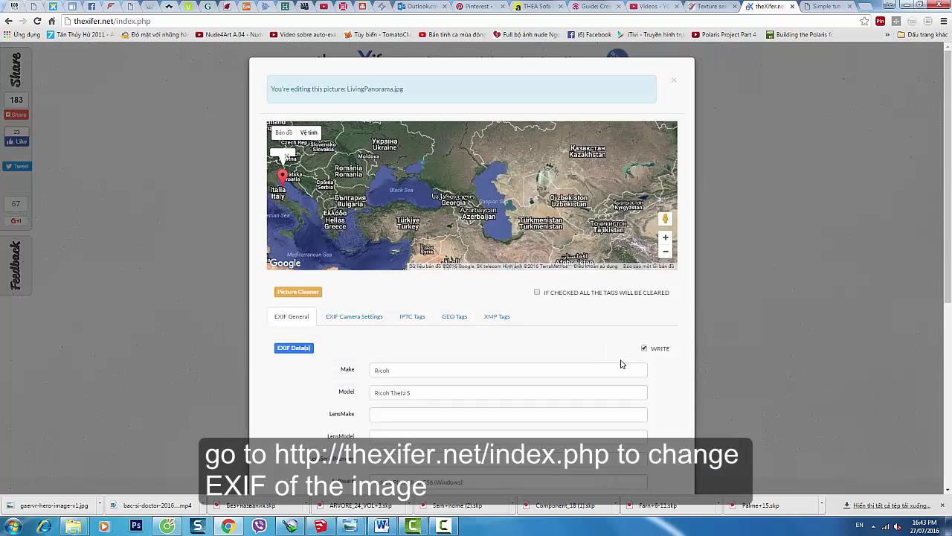
scroll(622, 363, "down", 2)
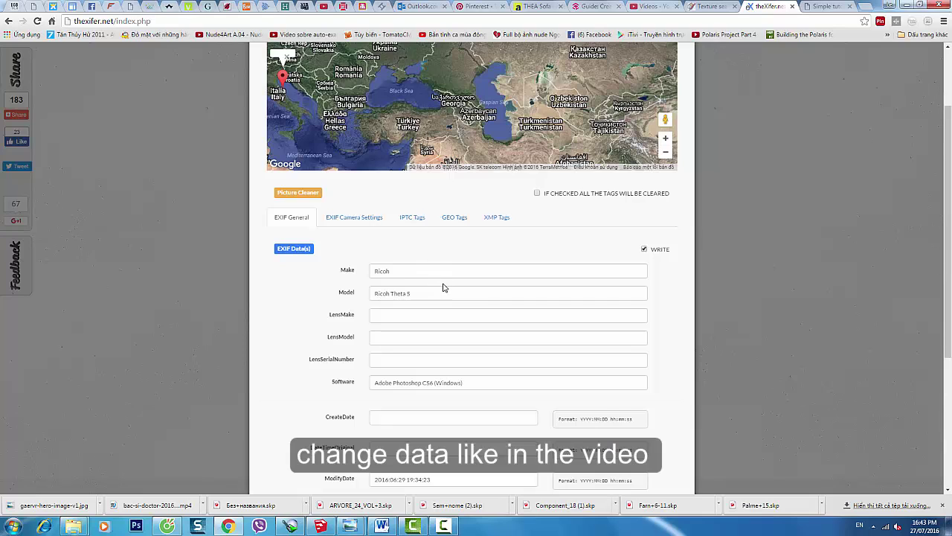
scroll(454, 289, "down", 1)
scroll(462, 290, "down", 2)
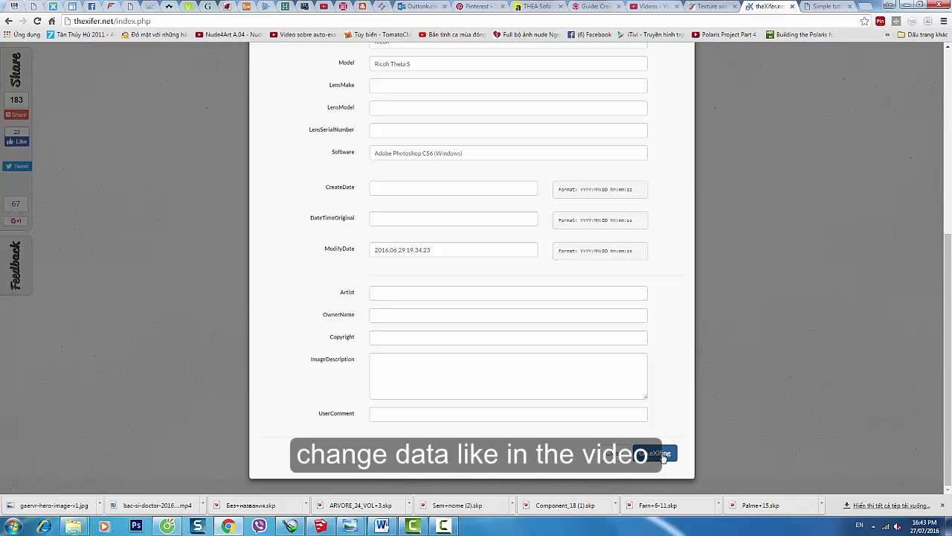
scroll(702, 427, "up", 2)
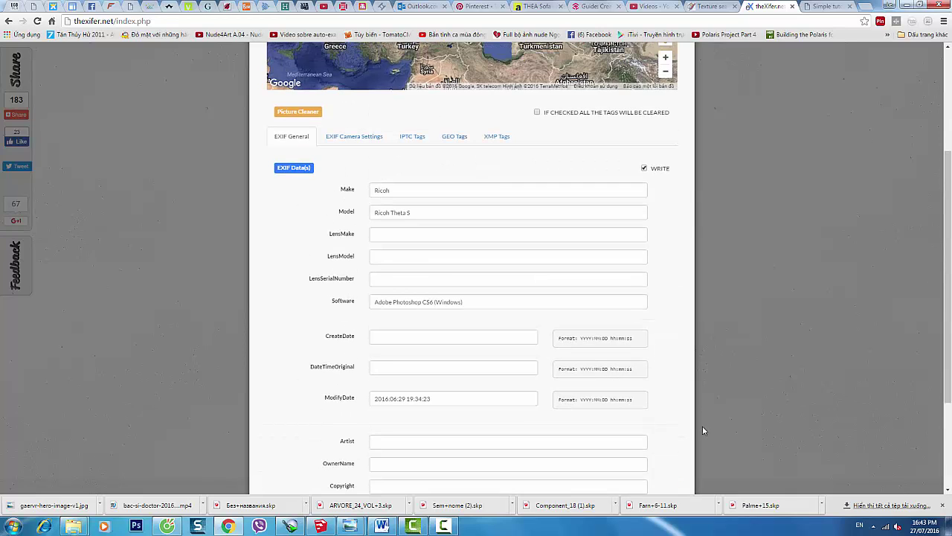
scroll(703, 425, "up", 1)
scroll(699, 435, "down", 1)
scroll(697, 445, "down", 2)
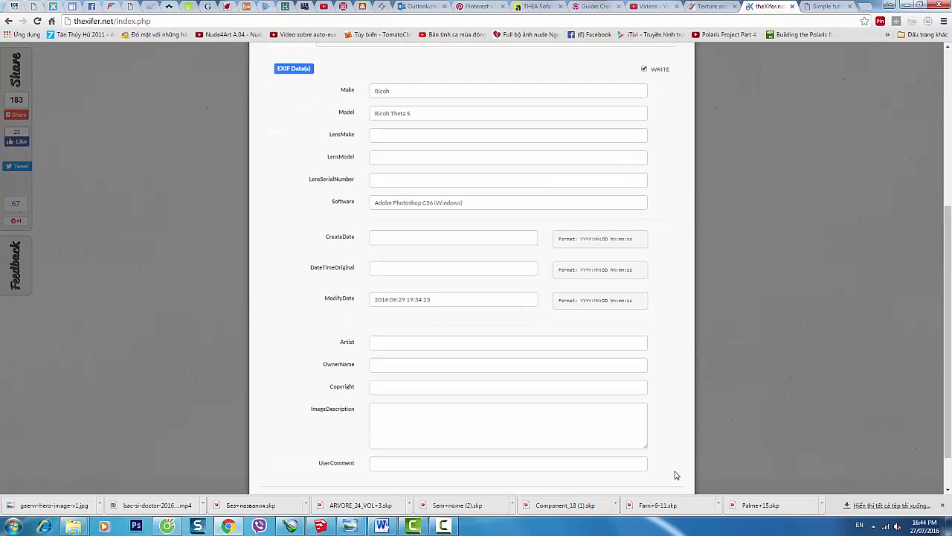
scroll(675, 473, "down", 1)
left_click(666, 455)
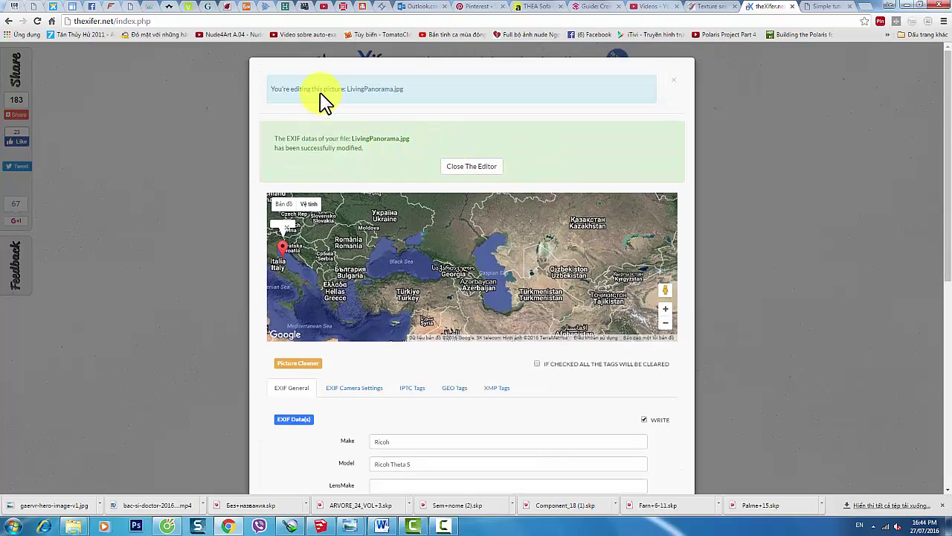
Close the editor and download the EXIF-edited LivingPanorama.jpg.
left_click(474, 168)
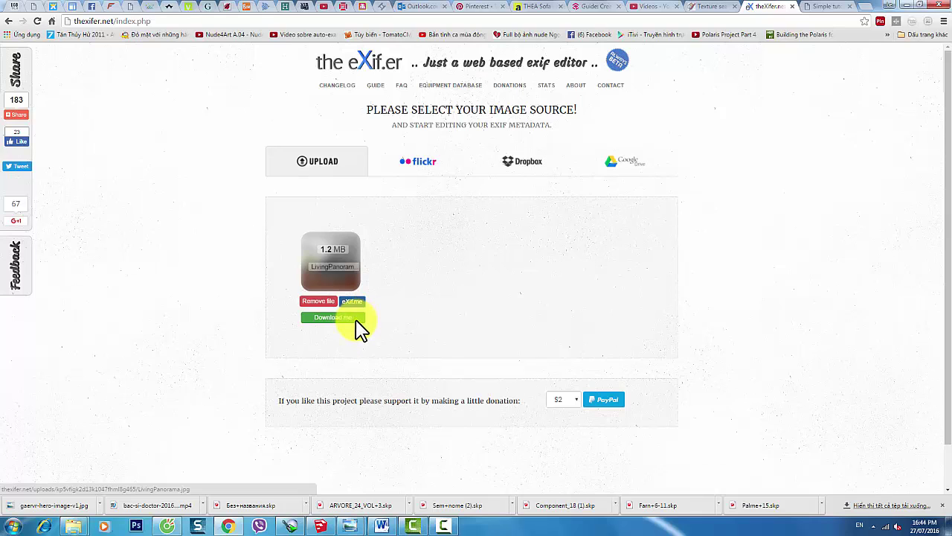
left_click(356, 321)
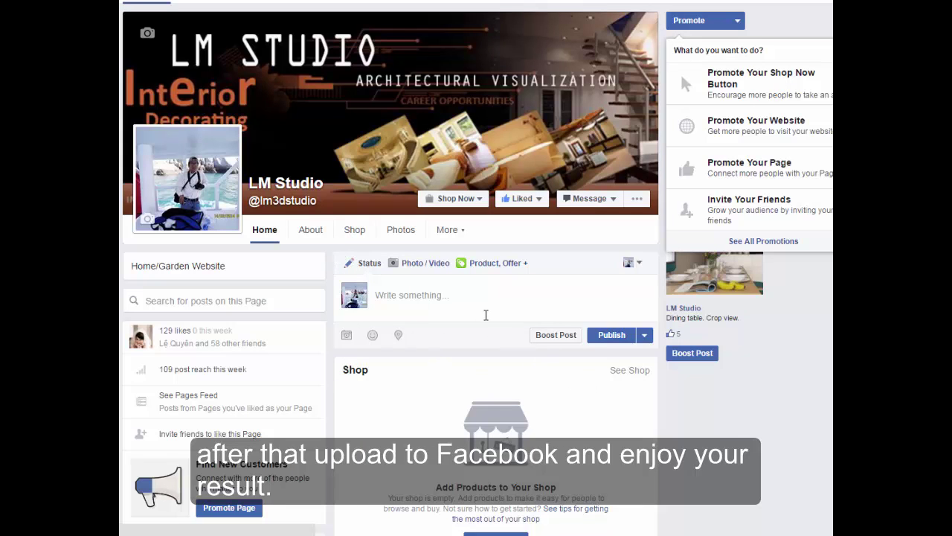
scroll(489, 336, "down", 1)
scroll(488, 336, "down", 1)
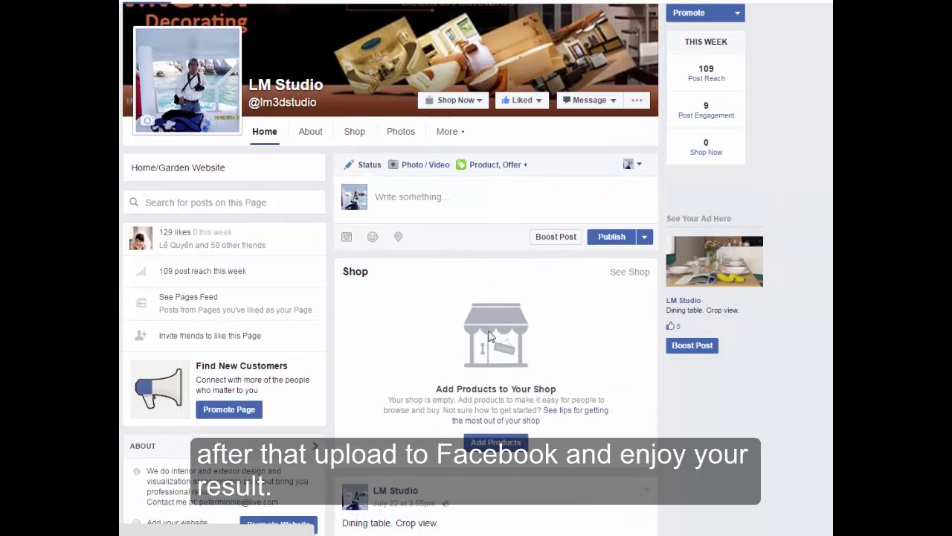
scroll(489, 337, "down", 1)
scroll(490, 339, "down", 2)
scroll(491, 337, "down", 3)
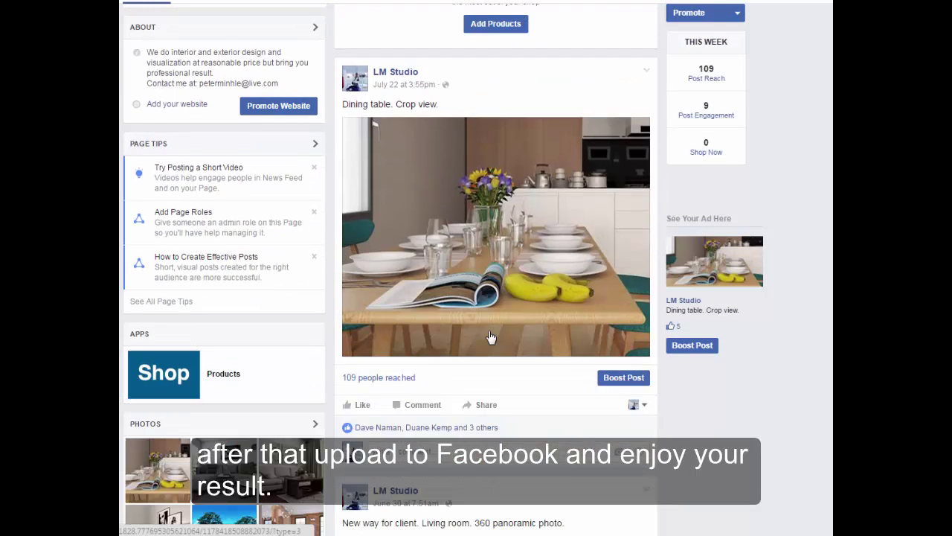
scroll(520, 357, "down", 1)
scroll(605, 382, "down", 3)
scroll(603, 382, "down", 1)
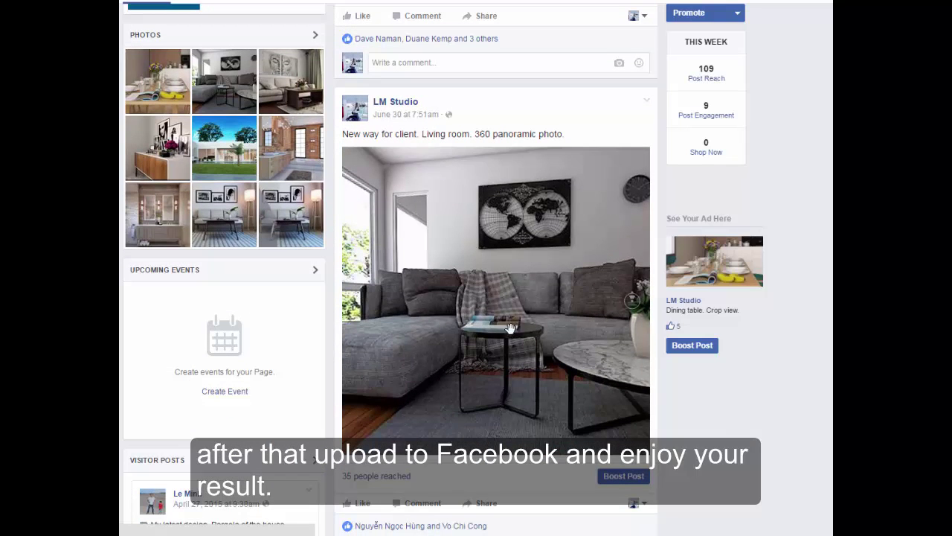
mouse_move(547, 339)
left_mouse_down()
mouse_move(409, 337)
mouse_move(472, 385)
mouse_move(610, 406)
mouse_move(525, 297)
mouse_move(541, 278)
mouse_move(502, 256)
mouse_move(467, 274)
left_mouse_up()
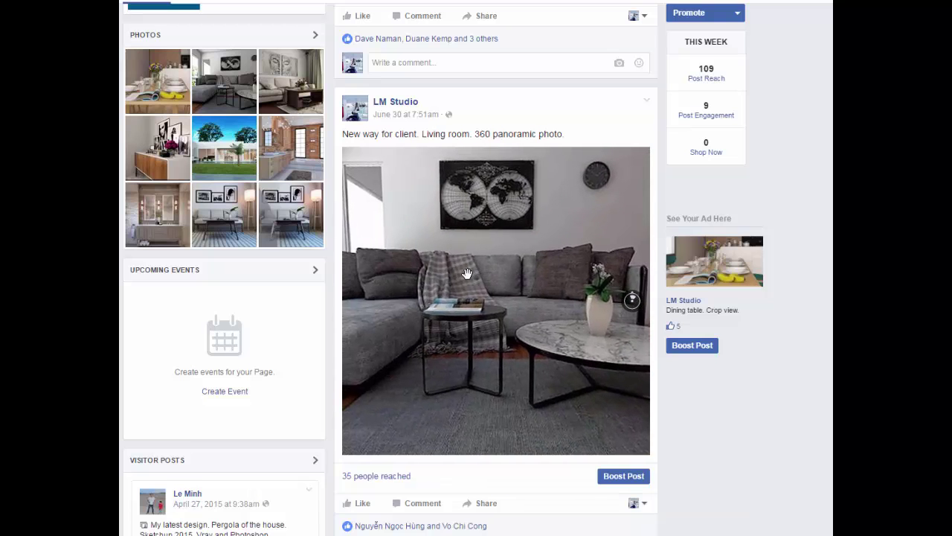
scroll(467, 279, "down", 3)
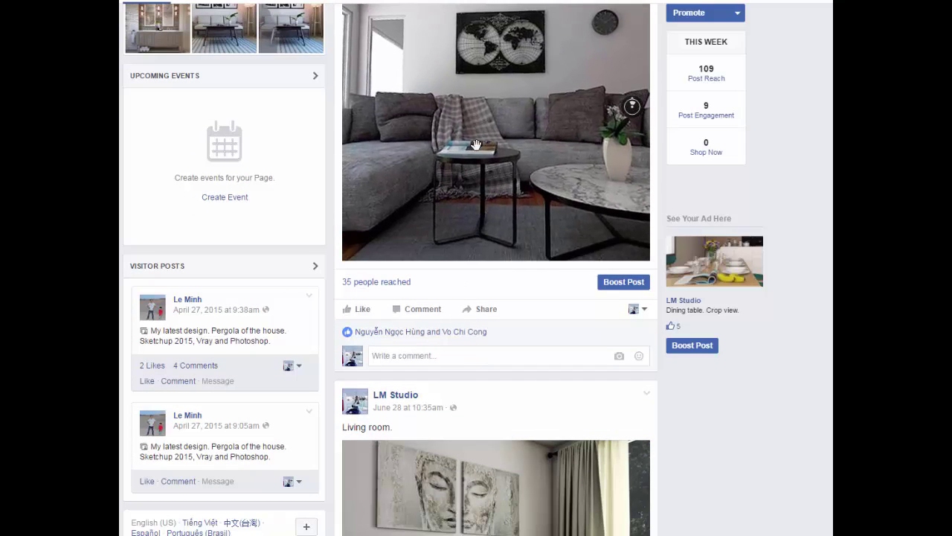
scroll(476, 144, "up", 3)
mouse_move(481, 280)
left_mouse_down()
mouse_move(552, 246)
mouse_move(568, 196)
left_mouse_up()
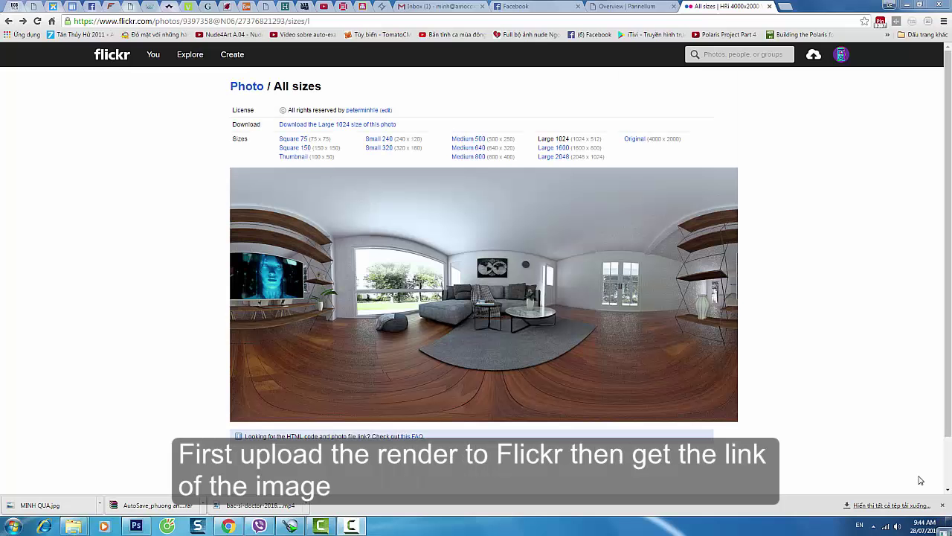
Open the Original 4000 × 2000 panorama on Flickr and copy its image address.
double_click(636, 140)
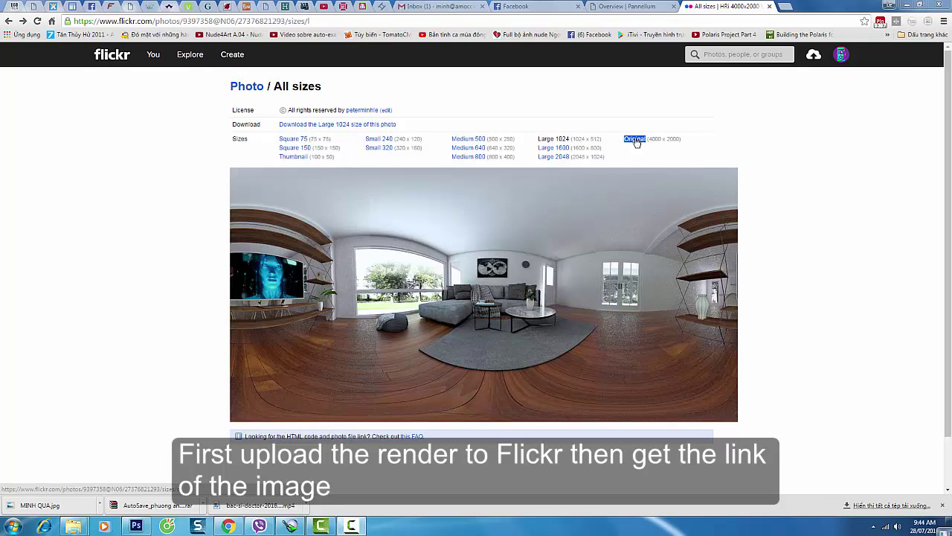
left_click(636, 141)
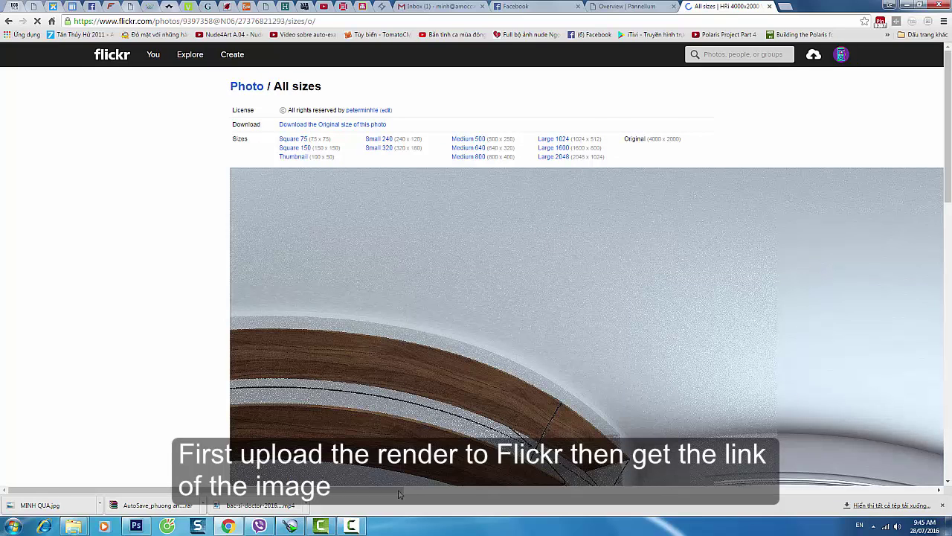
left_click_drag(402, 491, 654, 487)
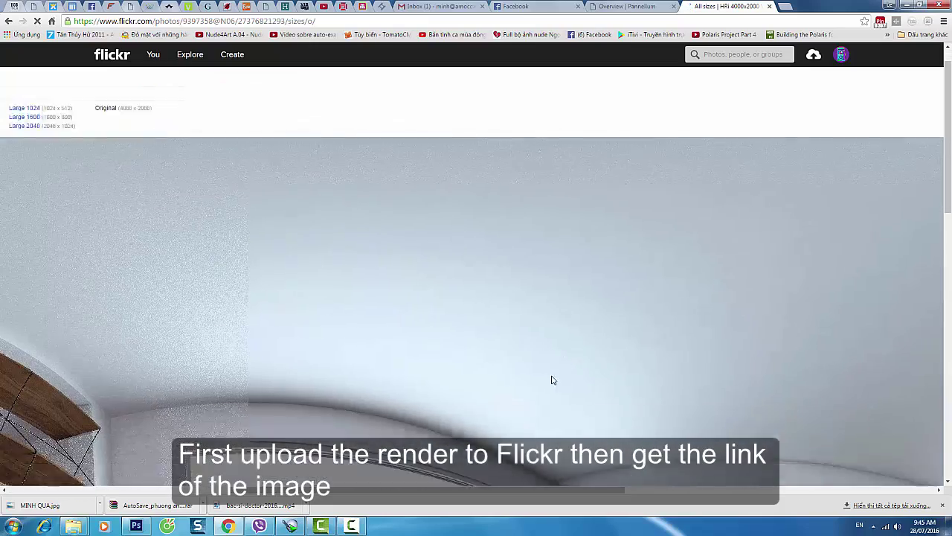
scroll(551, 376, "down", 5)
right_click(457, 226)
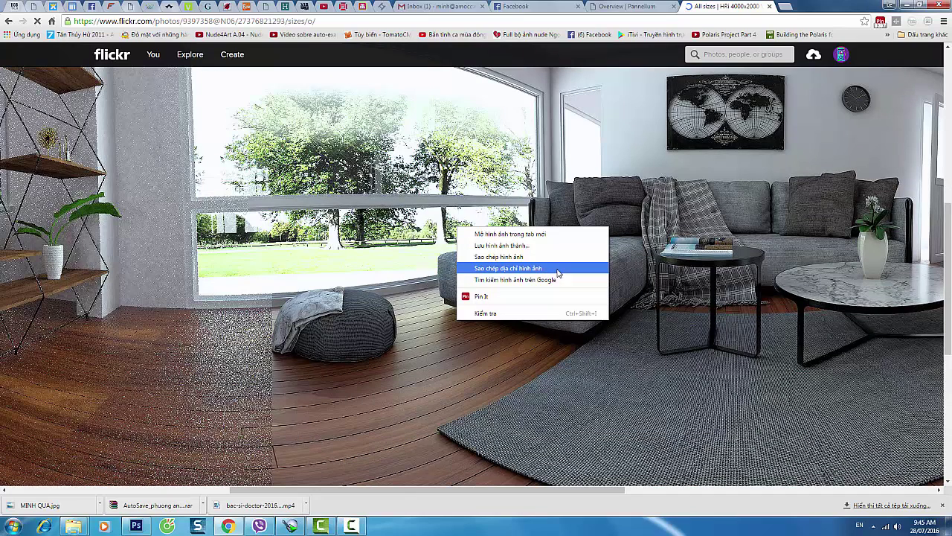
left_click(554, 268)
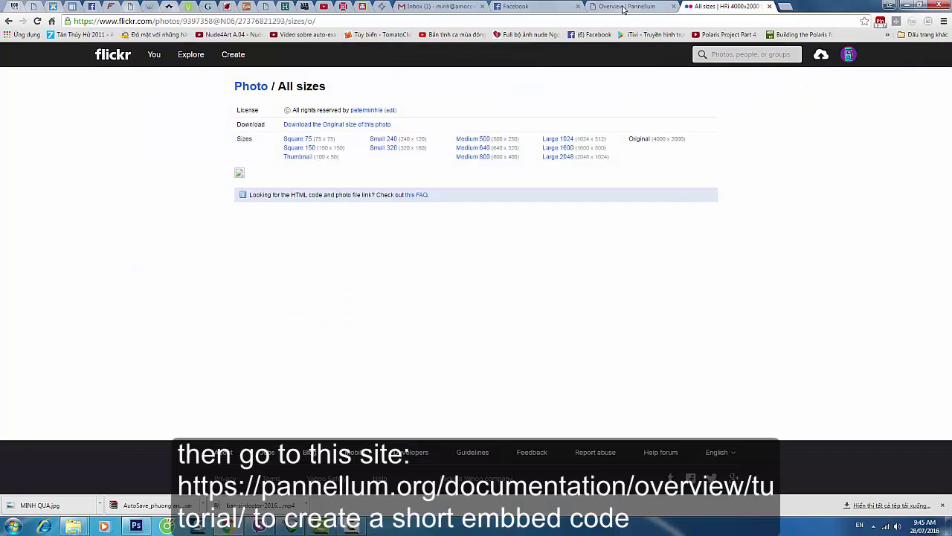
Go to the Pannellum overview page and open the simple tutorial.
left_click(619, 8)
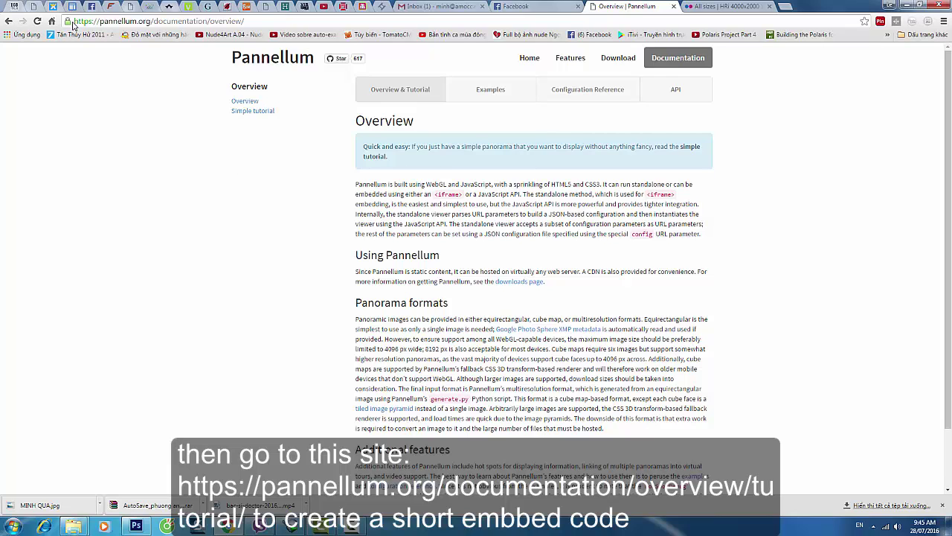
left_click_drag(73, 22, 250, 21)
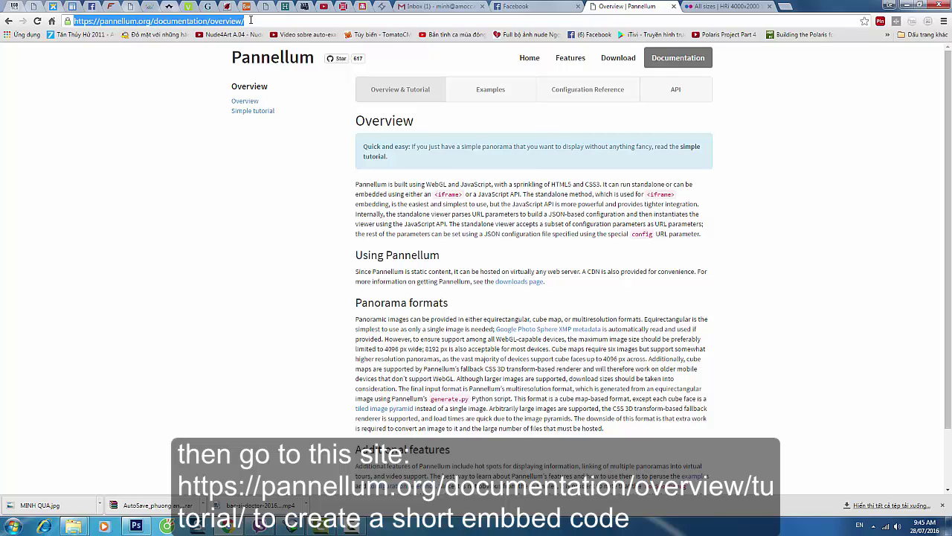
left_click(251, 21)
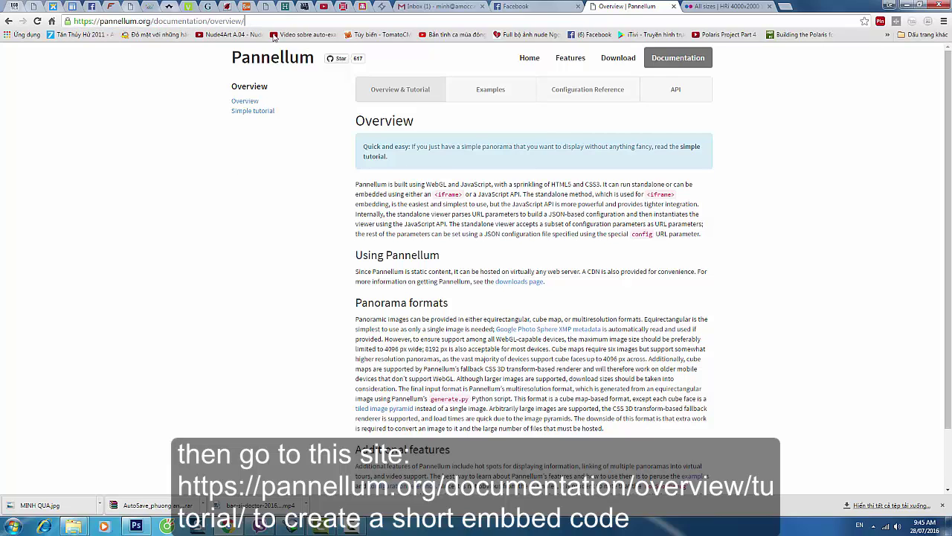
left_click(390, 93)
scroll(339, 209, "down", 1)
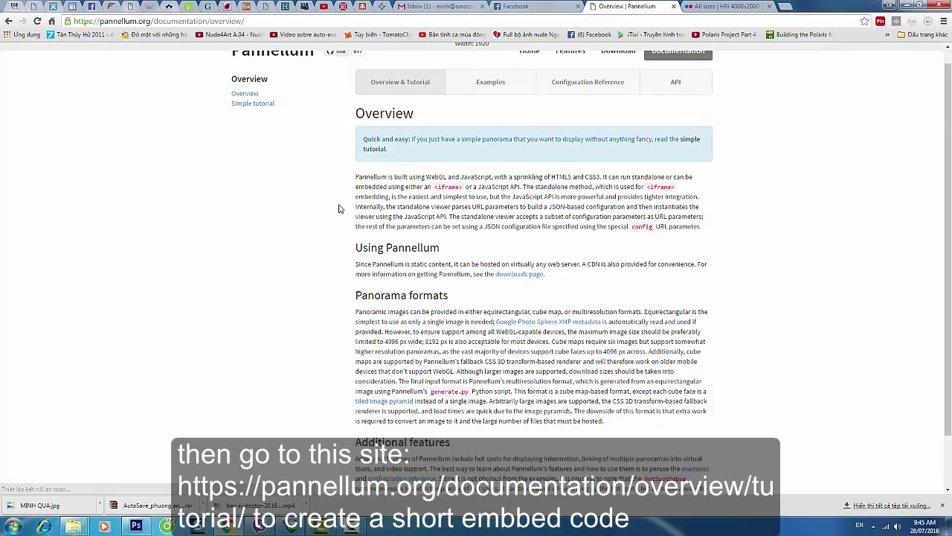
scroll(338, 209, "down", 1)
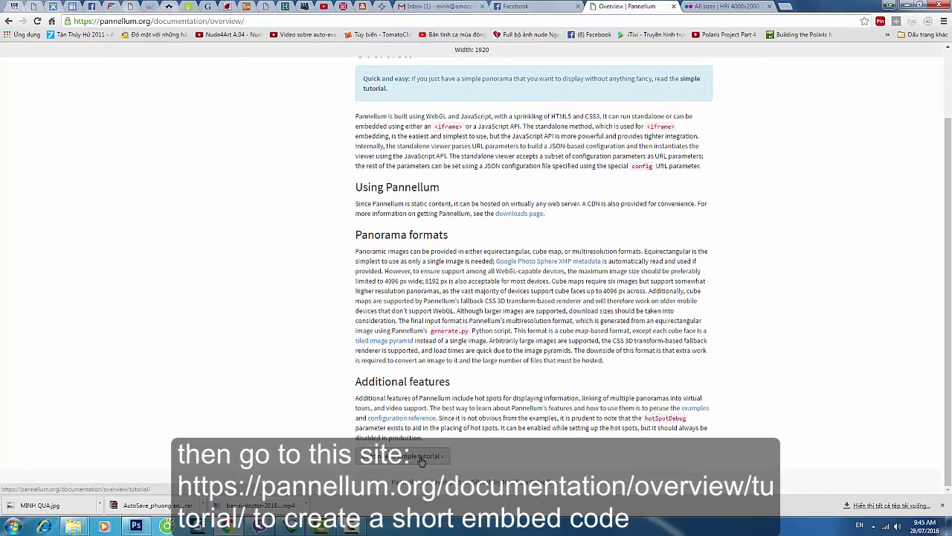
left_click(443, 464)
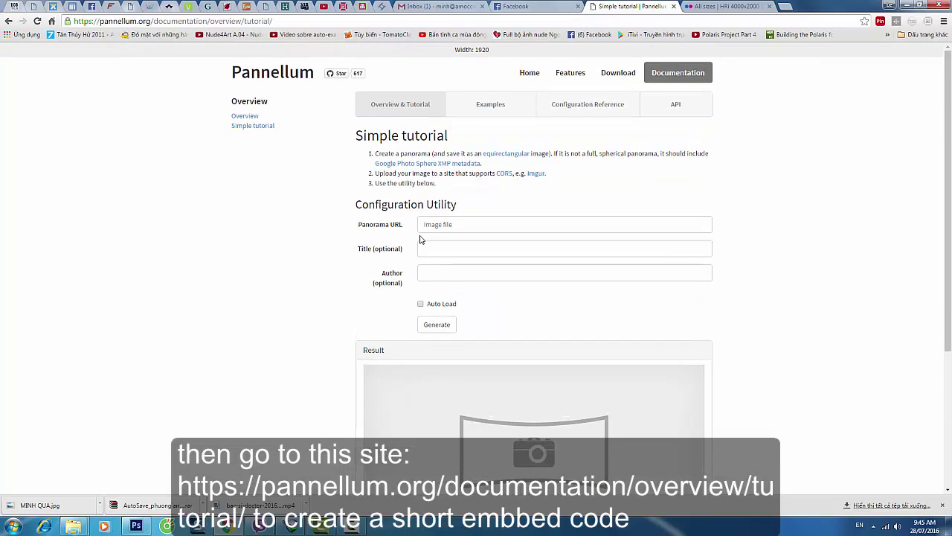
Paste the Flickr URL as Panorama URL, title it 'Living Panorama' and enter the author's name.
left_click(425, 227)
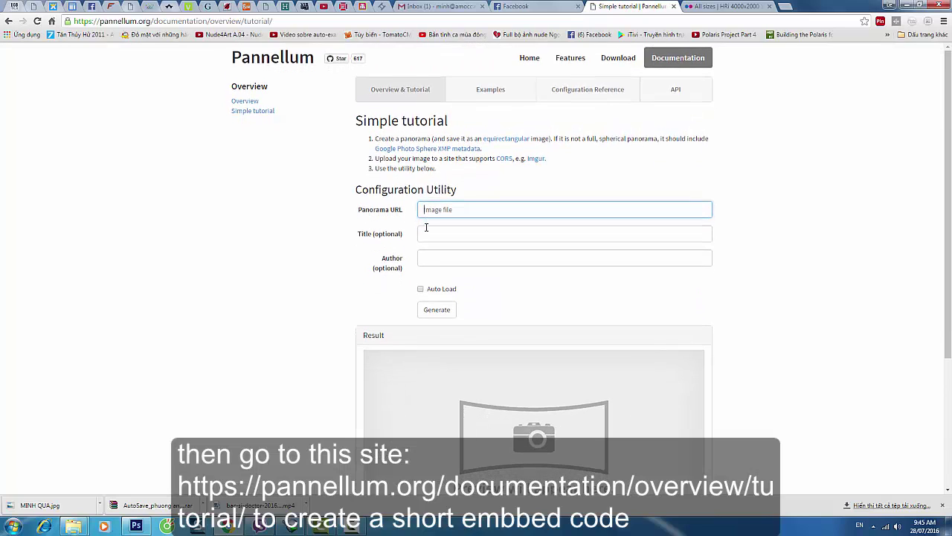
key("ctrl+v")
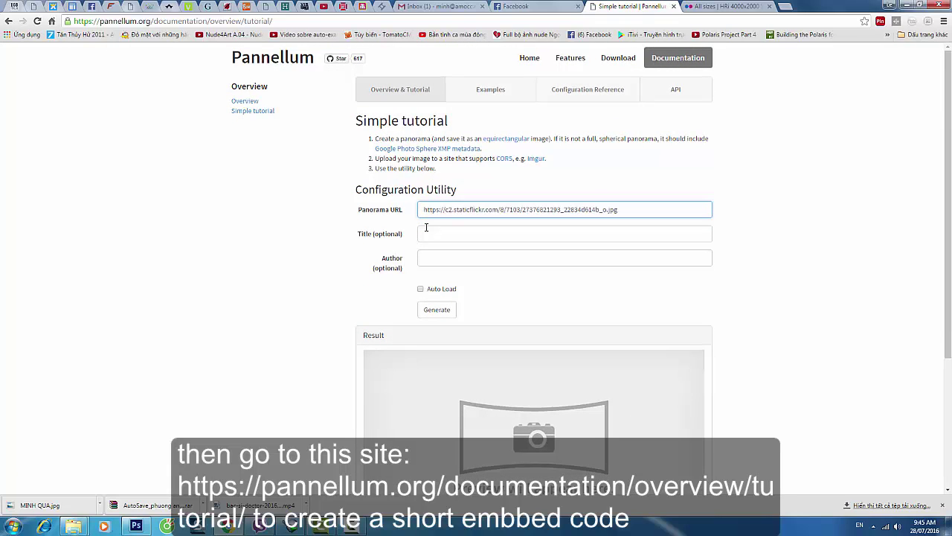
left_click(426, 233)
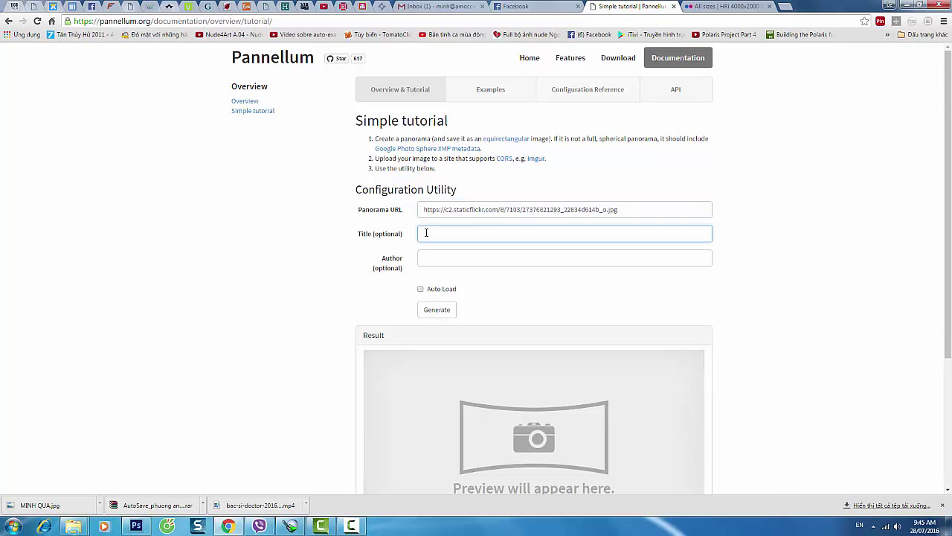
left_click(426, 233)
type("Living")
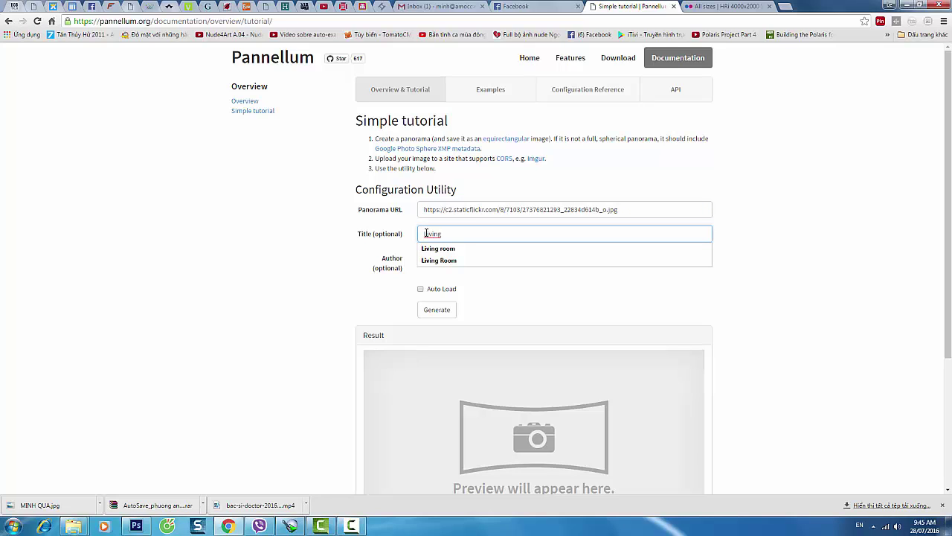
type(" Panorama")
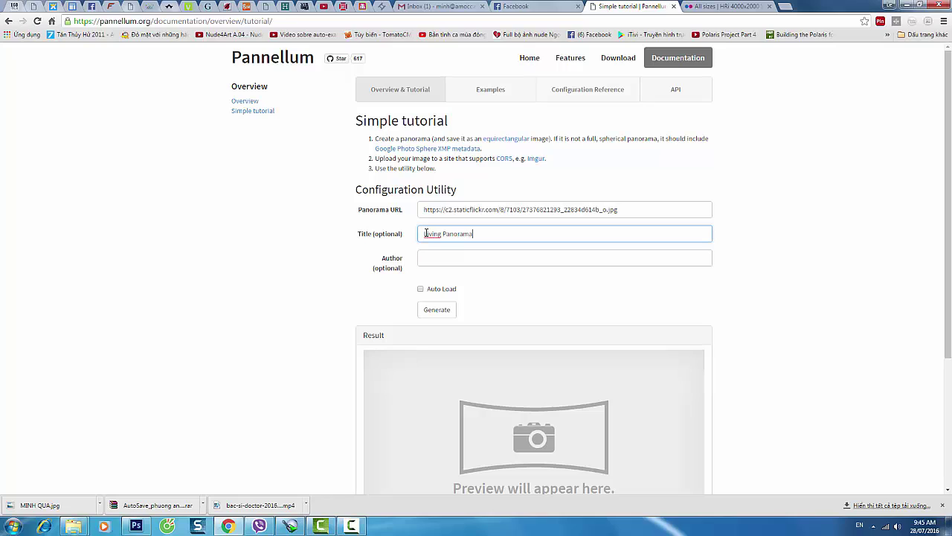
left_click(438, 258)
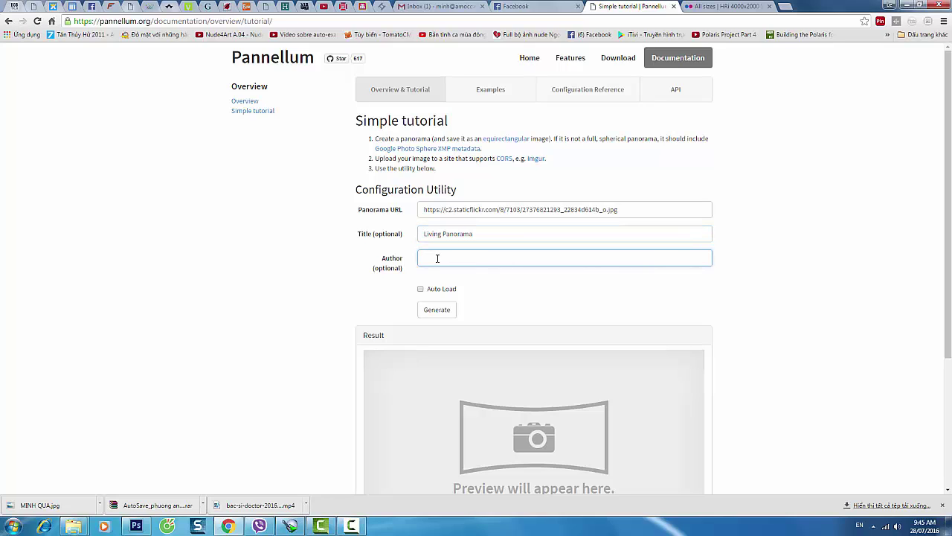
type("Pete")
type("r")
Generate an auto-loading Living Panorama preview with its viewer URL and embed code.
left_click(421, 289)
left_click(437, 311)
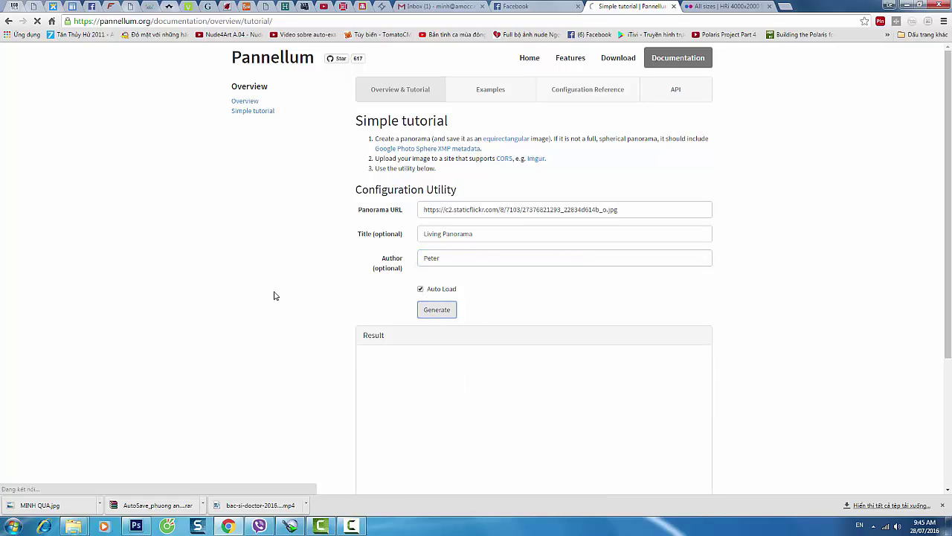
scroll(273, 295, "down", 2)
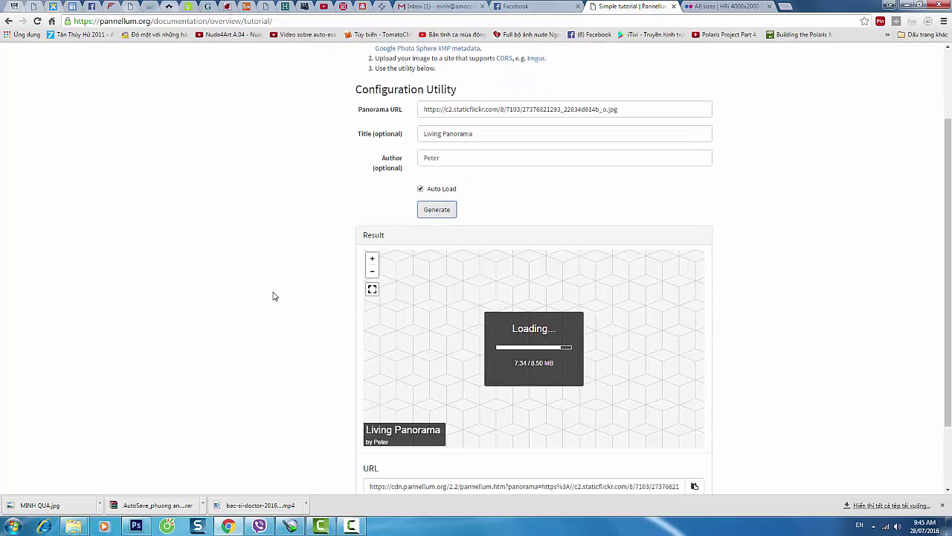
scroll(273, 296, "down", 2)
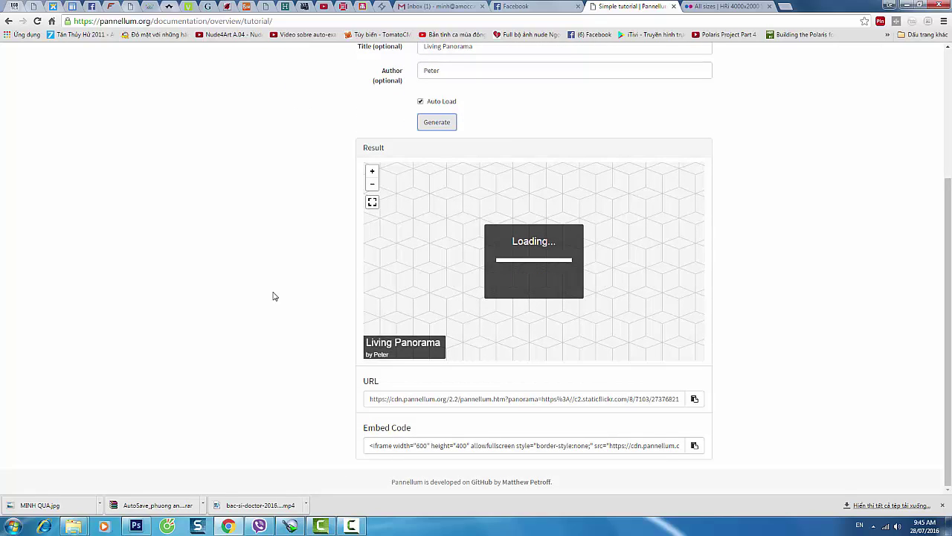
Look around the preview back to the sofa and windows, then copy the embed code.
left_click(469, 448)
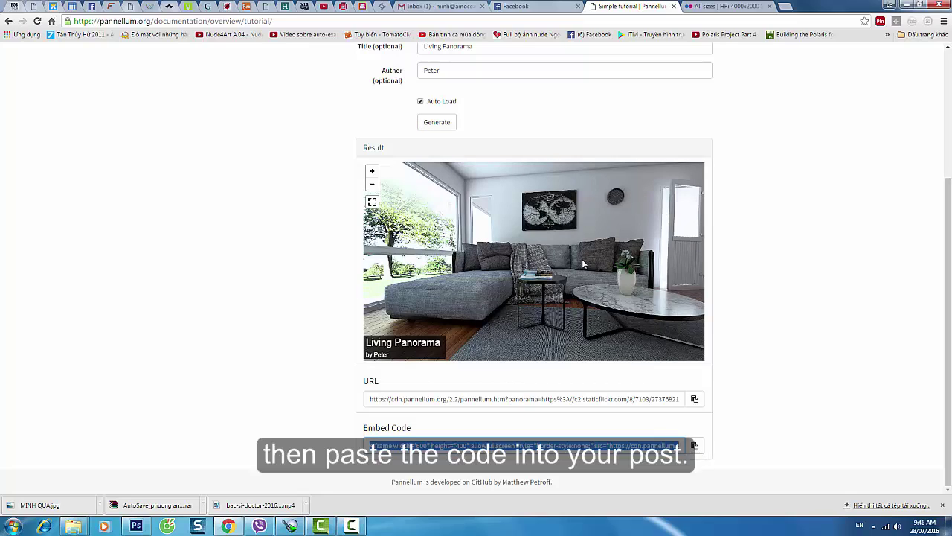
mouse_move(582, 259)
left_mouse_down()
mouse_move(537, 285)
mouse_move(534, 255)
mouse_move(451, 260)
mouse_move(549, 263)
left_mouse_up()
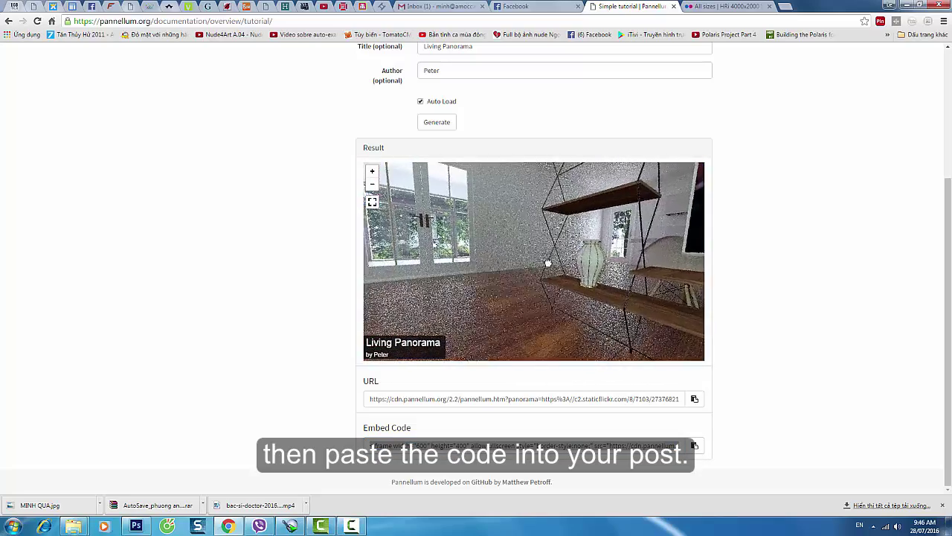
mouse_move(469, 255)
left_mouse_down()
mouse_move(591, 276)
mouse_move(523, 360)
mouse_move(571, 289)
left_mouse_up()
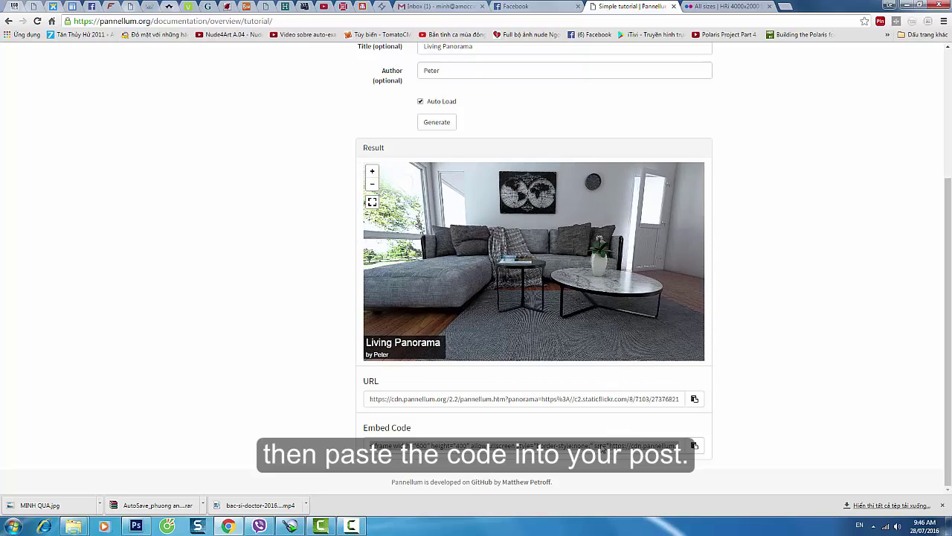
left_click(695, 447)
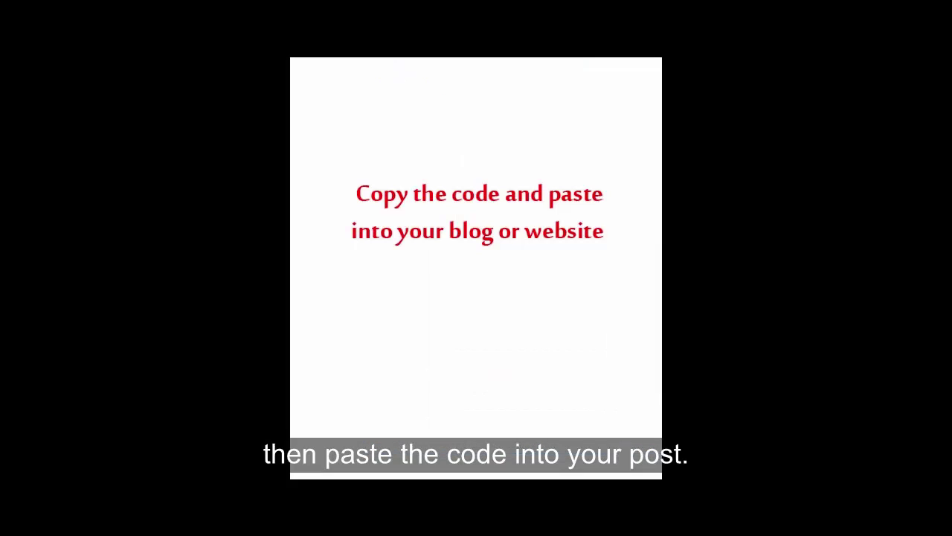